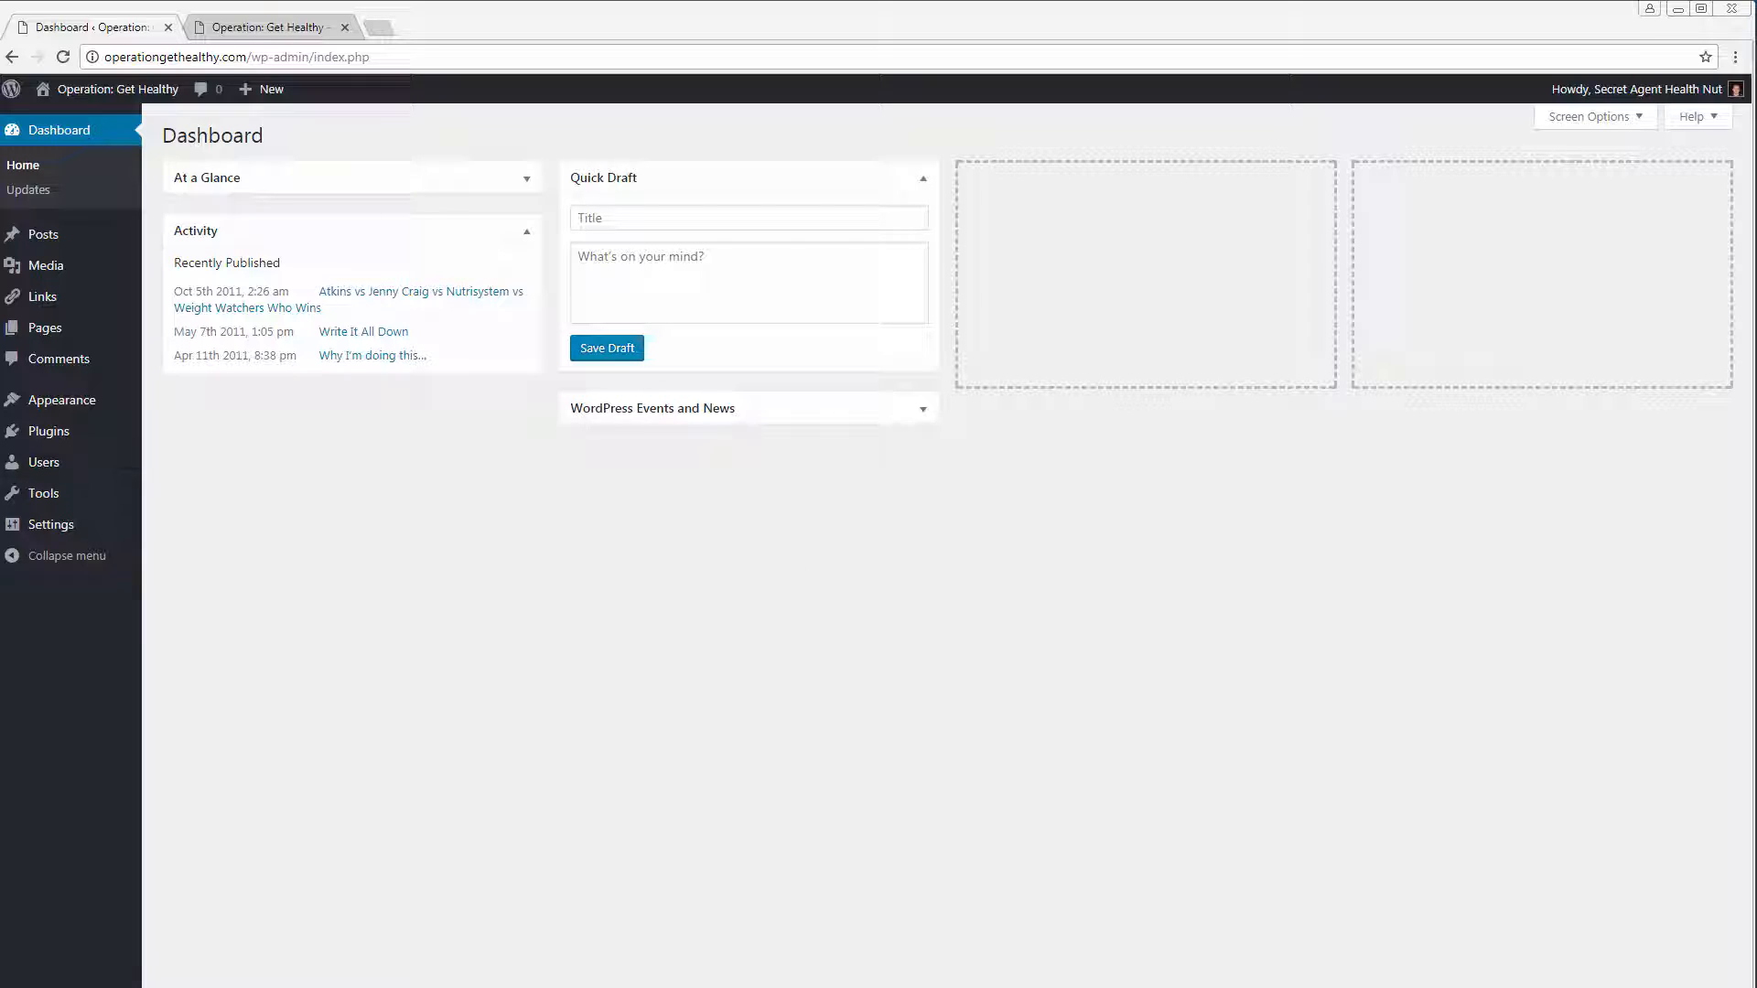
# Step: Search the directory of new plugins for "contact form 7"
pyautogui.click(56, 438)
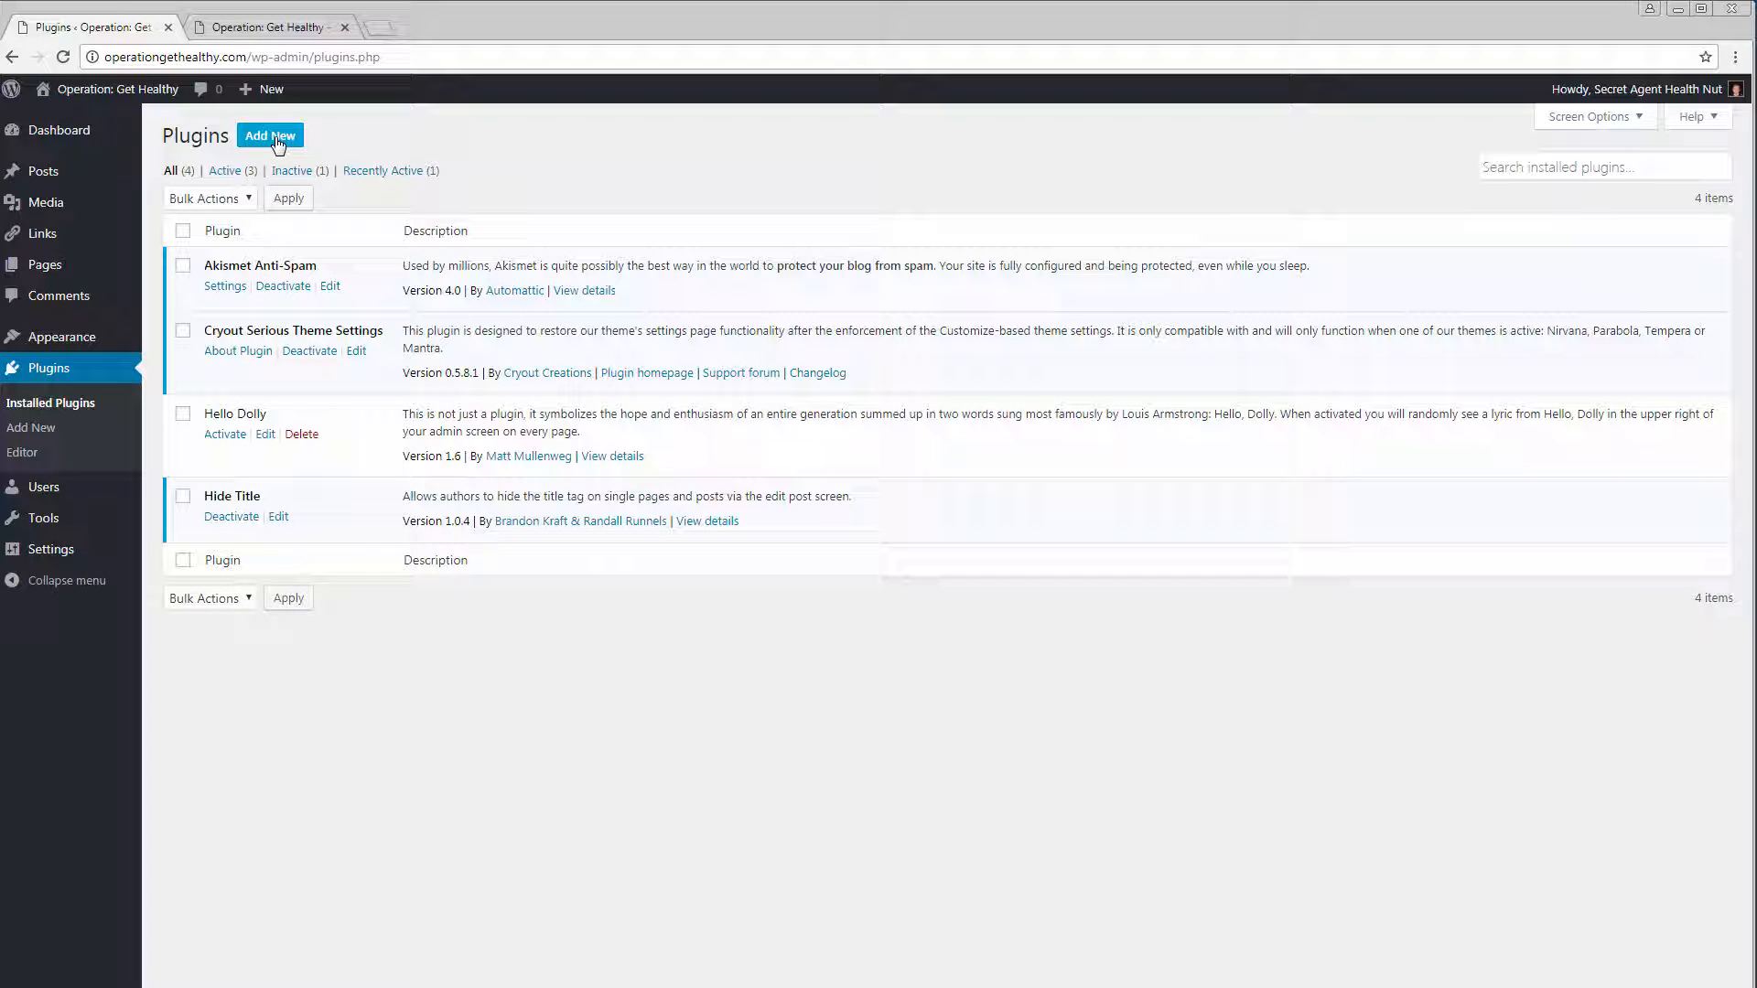
pyautogui.click(277, 143)
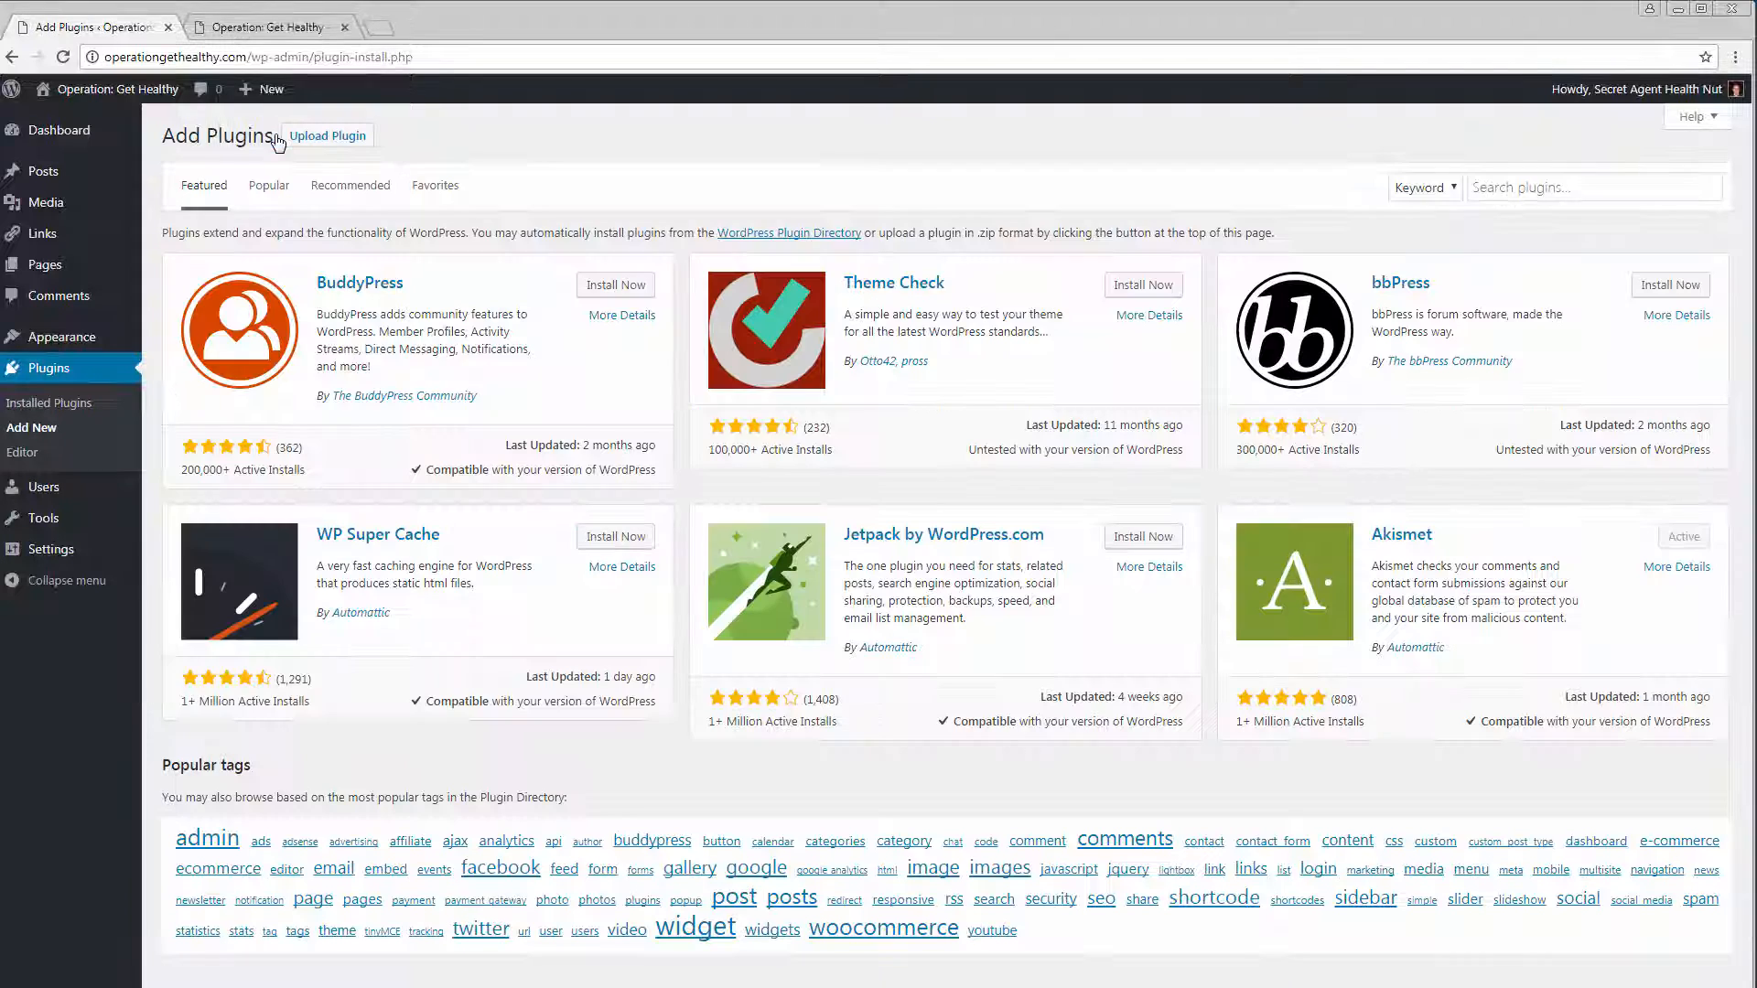
pyautogui.click(1488, 188)
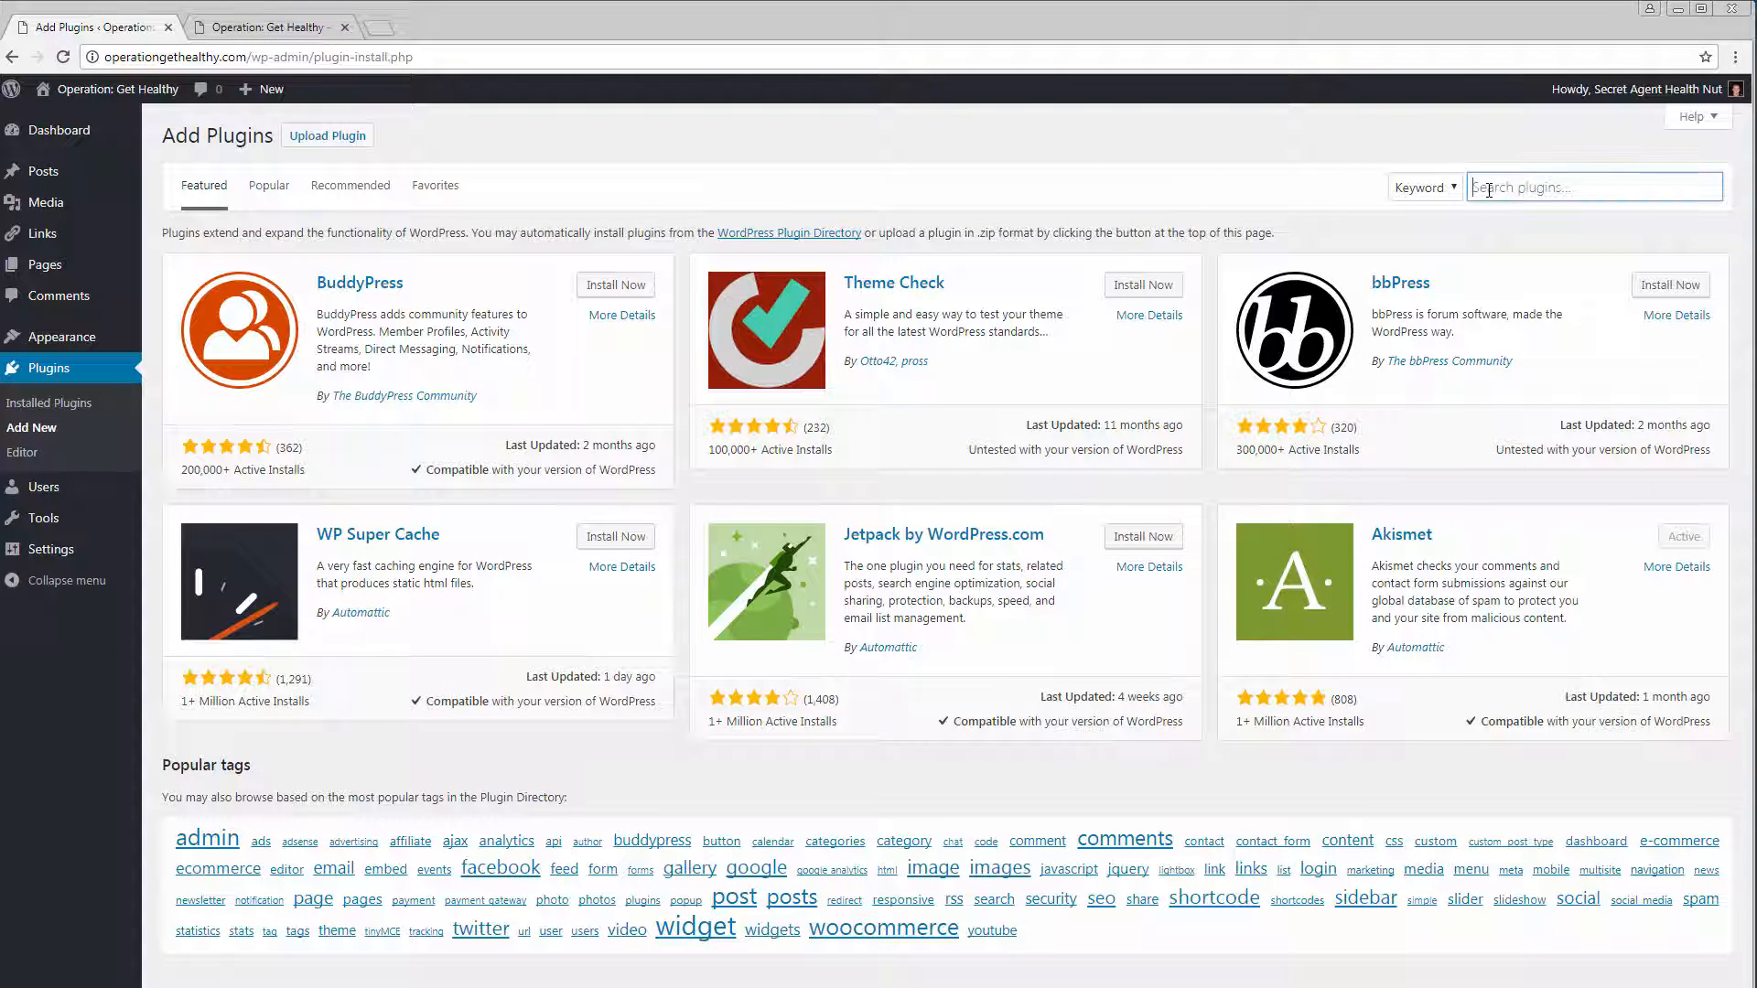
pyautogui.write('contact form 7')
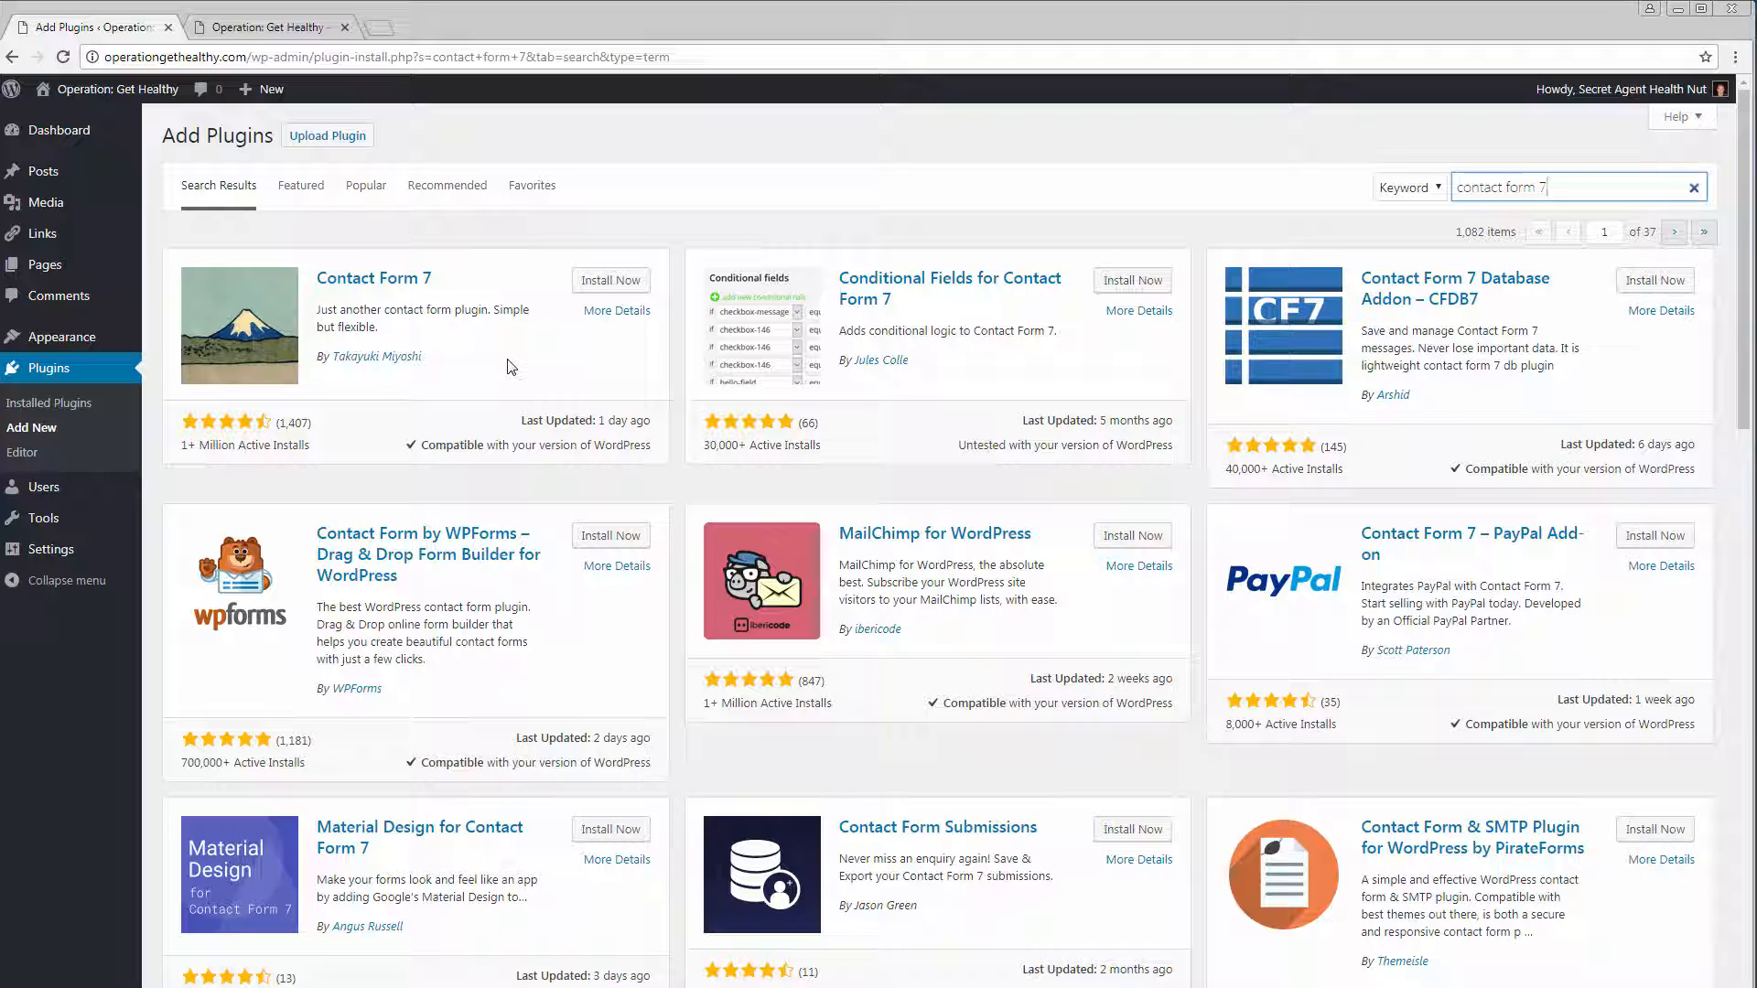
# Step: Install and activate the Contact Form 7 plugin
pyautogui.click(609, 289)
pyautogui.moveTo(530, 419); pyautogui.dragTo(652, 421)
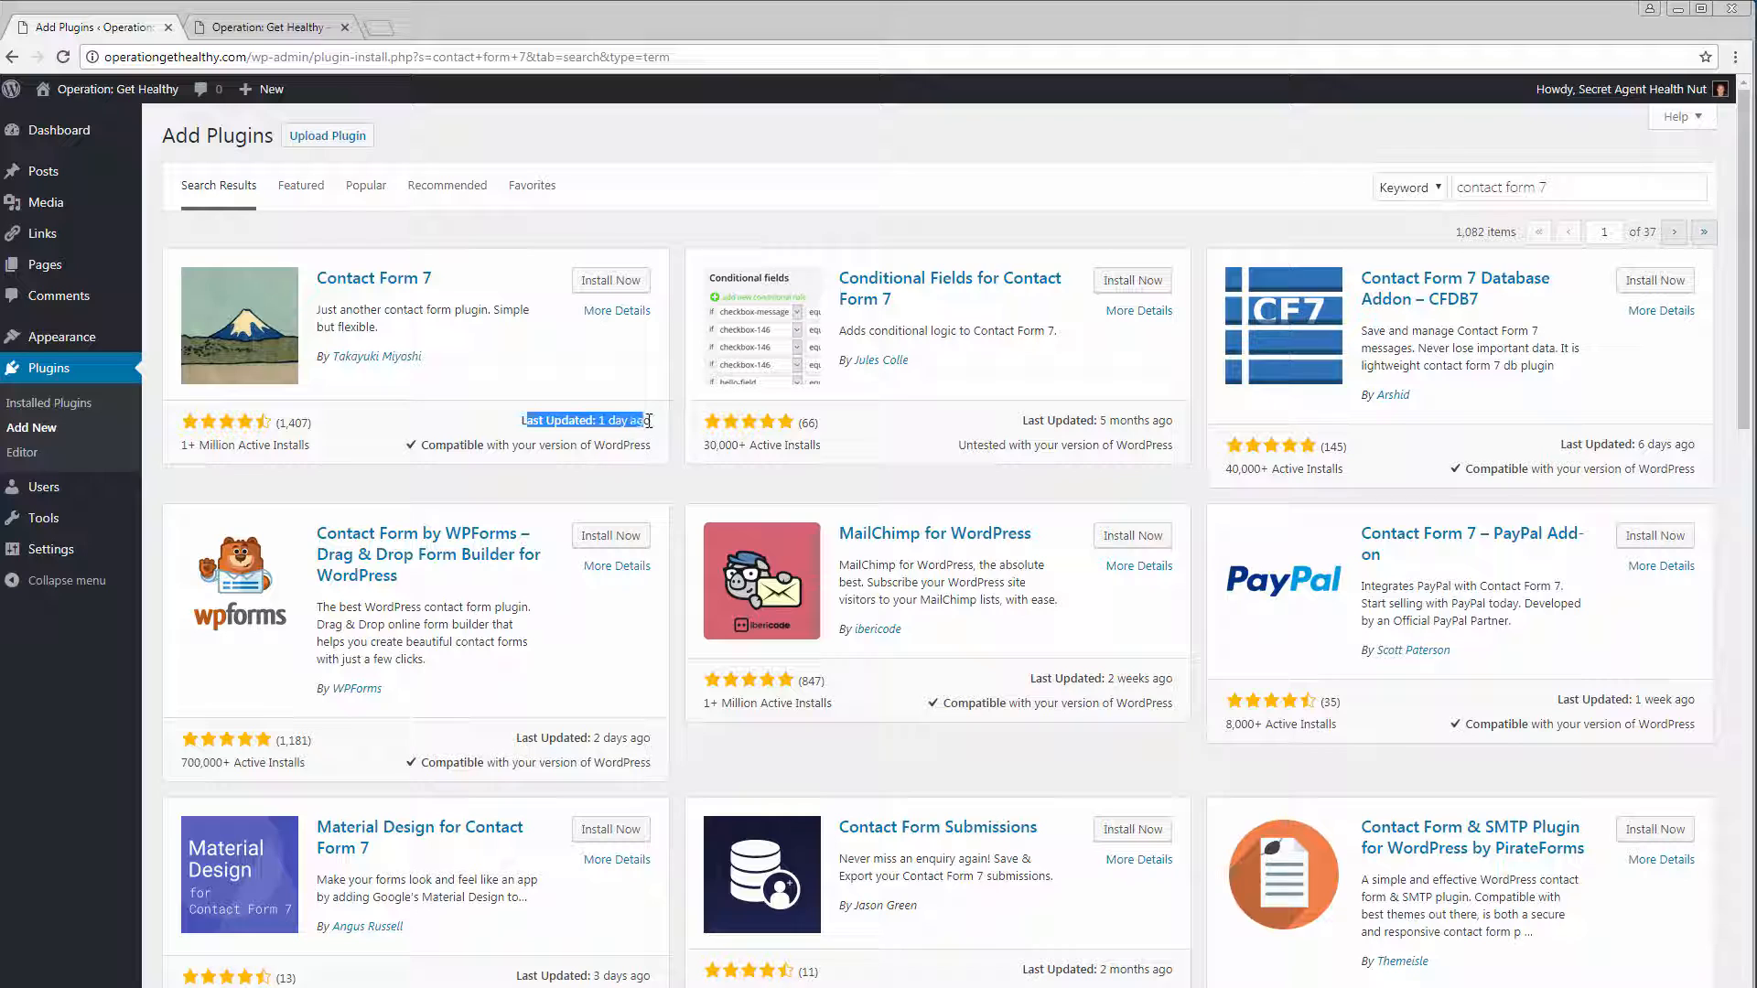
pyautogui.click(596, 404)
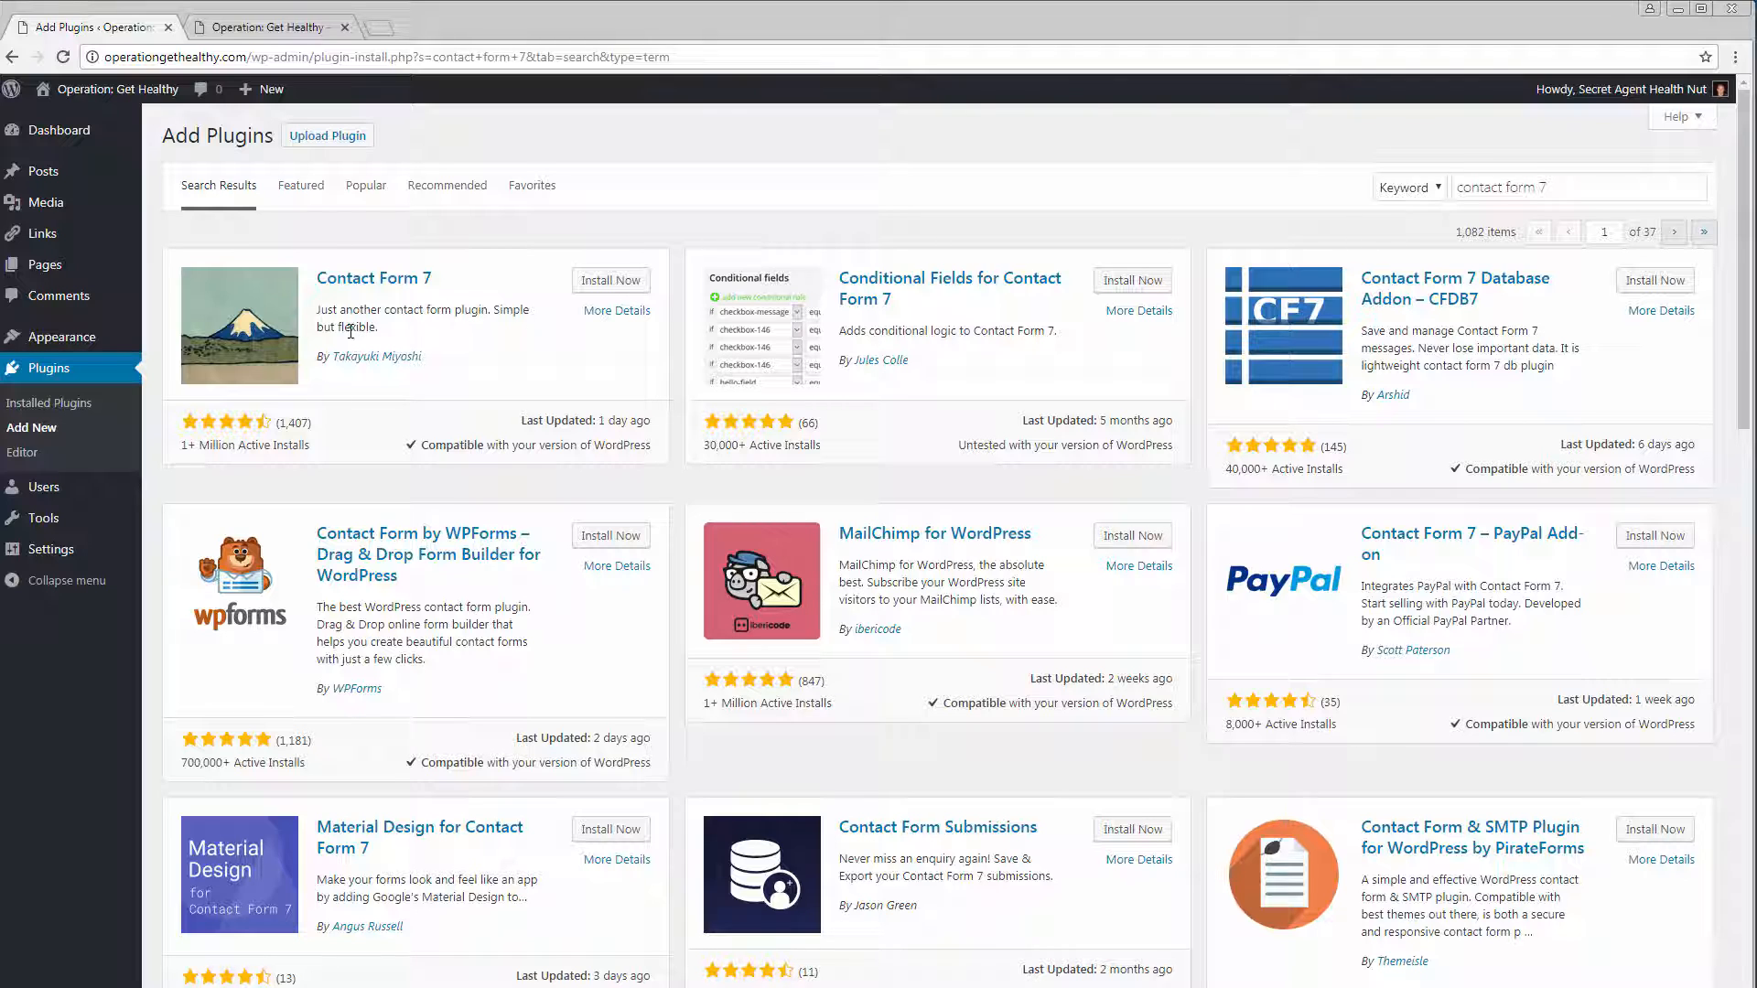
pyautogui.click(601, 291)
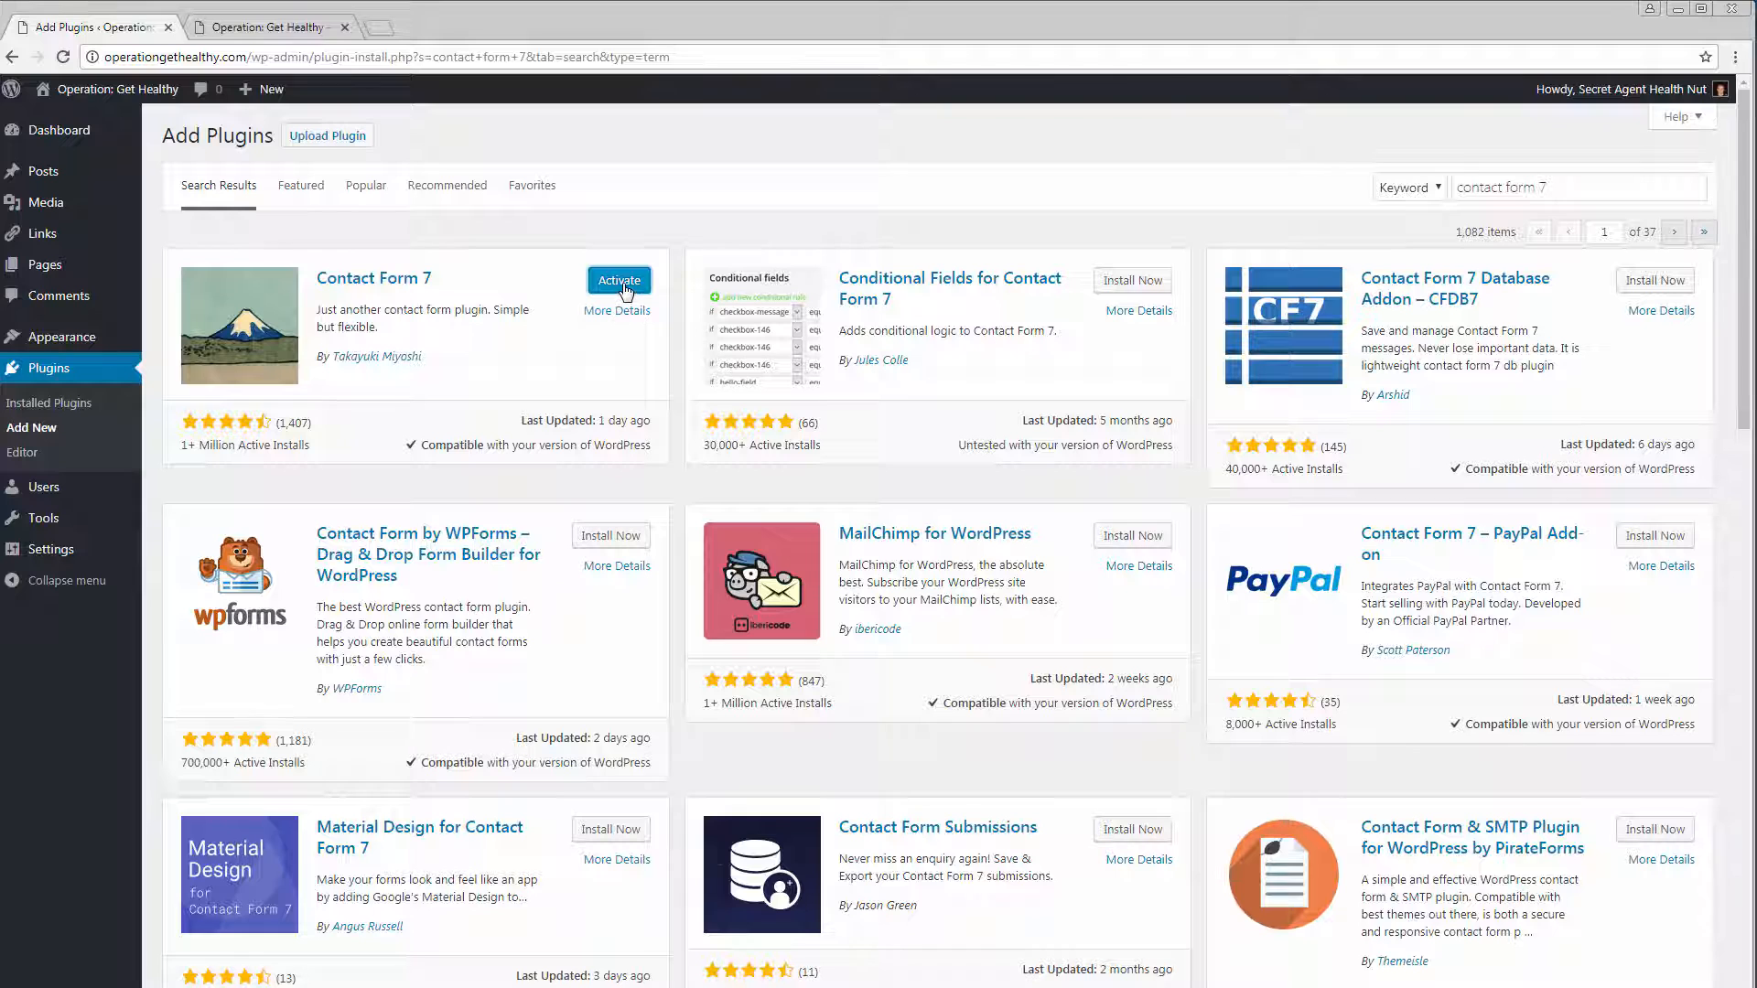
pyautogui.click(621, 281)
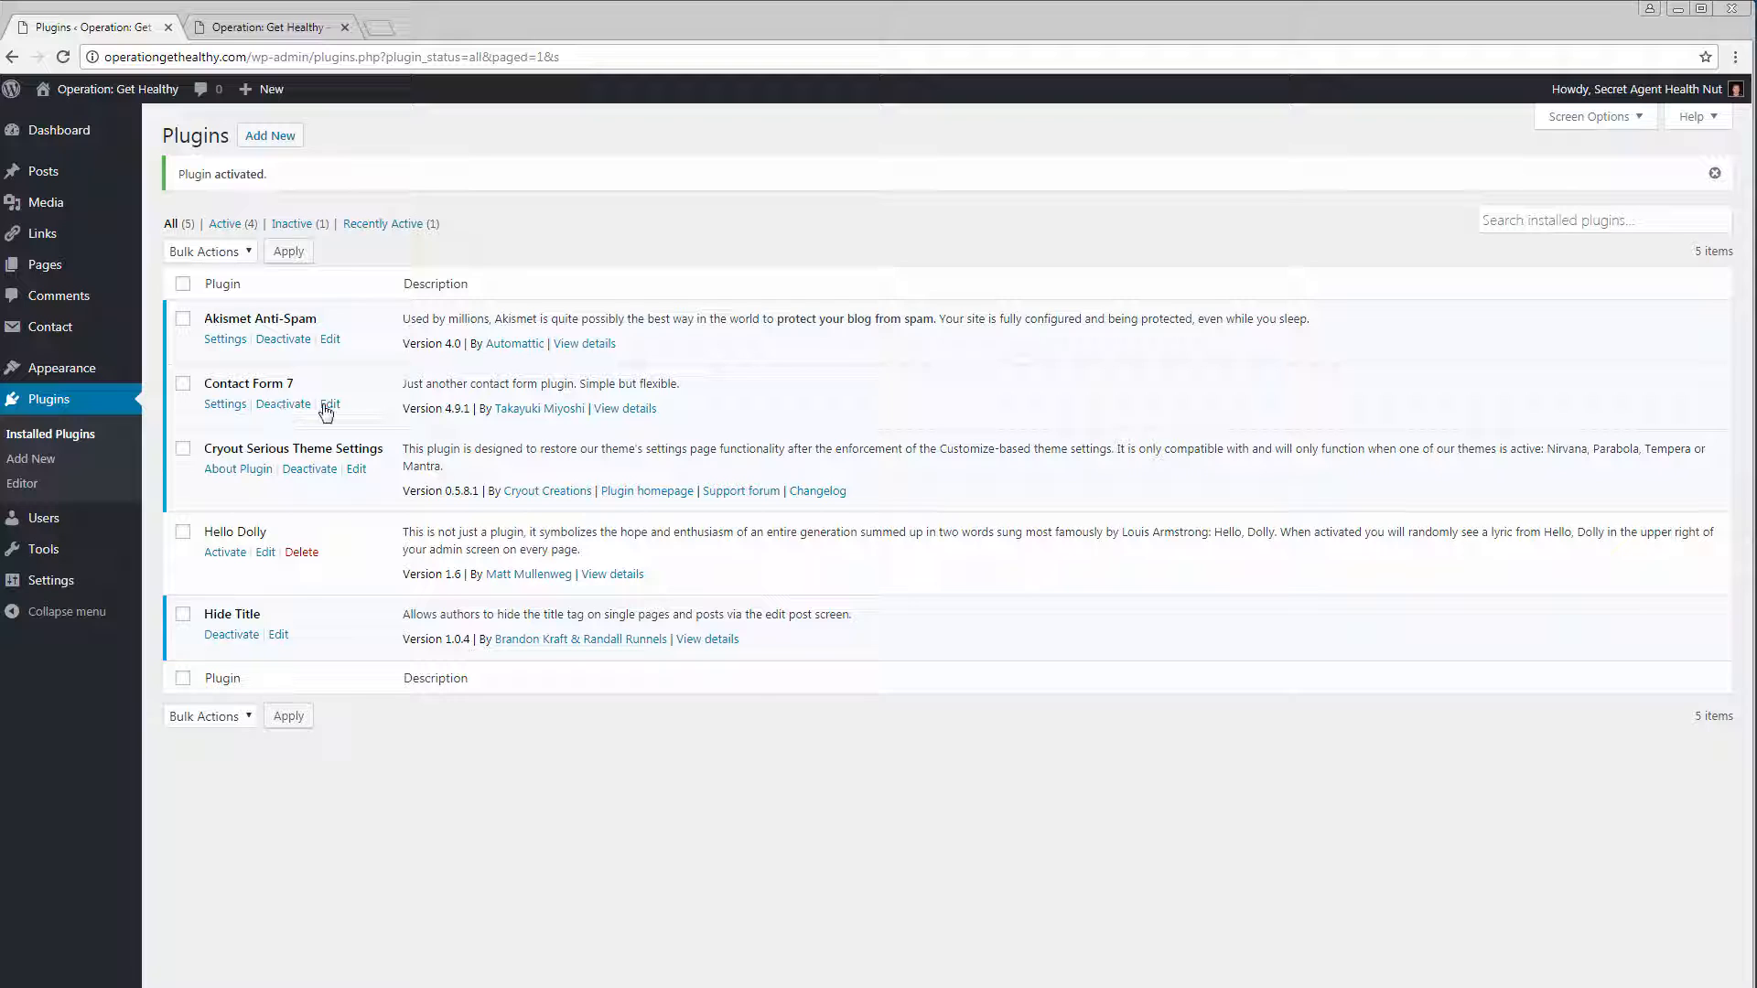
# Step: Open Contact form 1 from the Contact Form 7 settings, and review its form template and mail settings
pyautogui.click(225, 406)
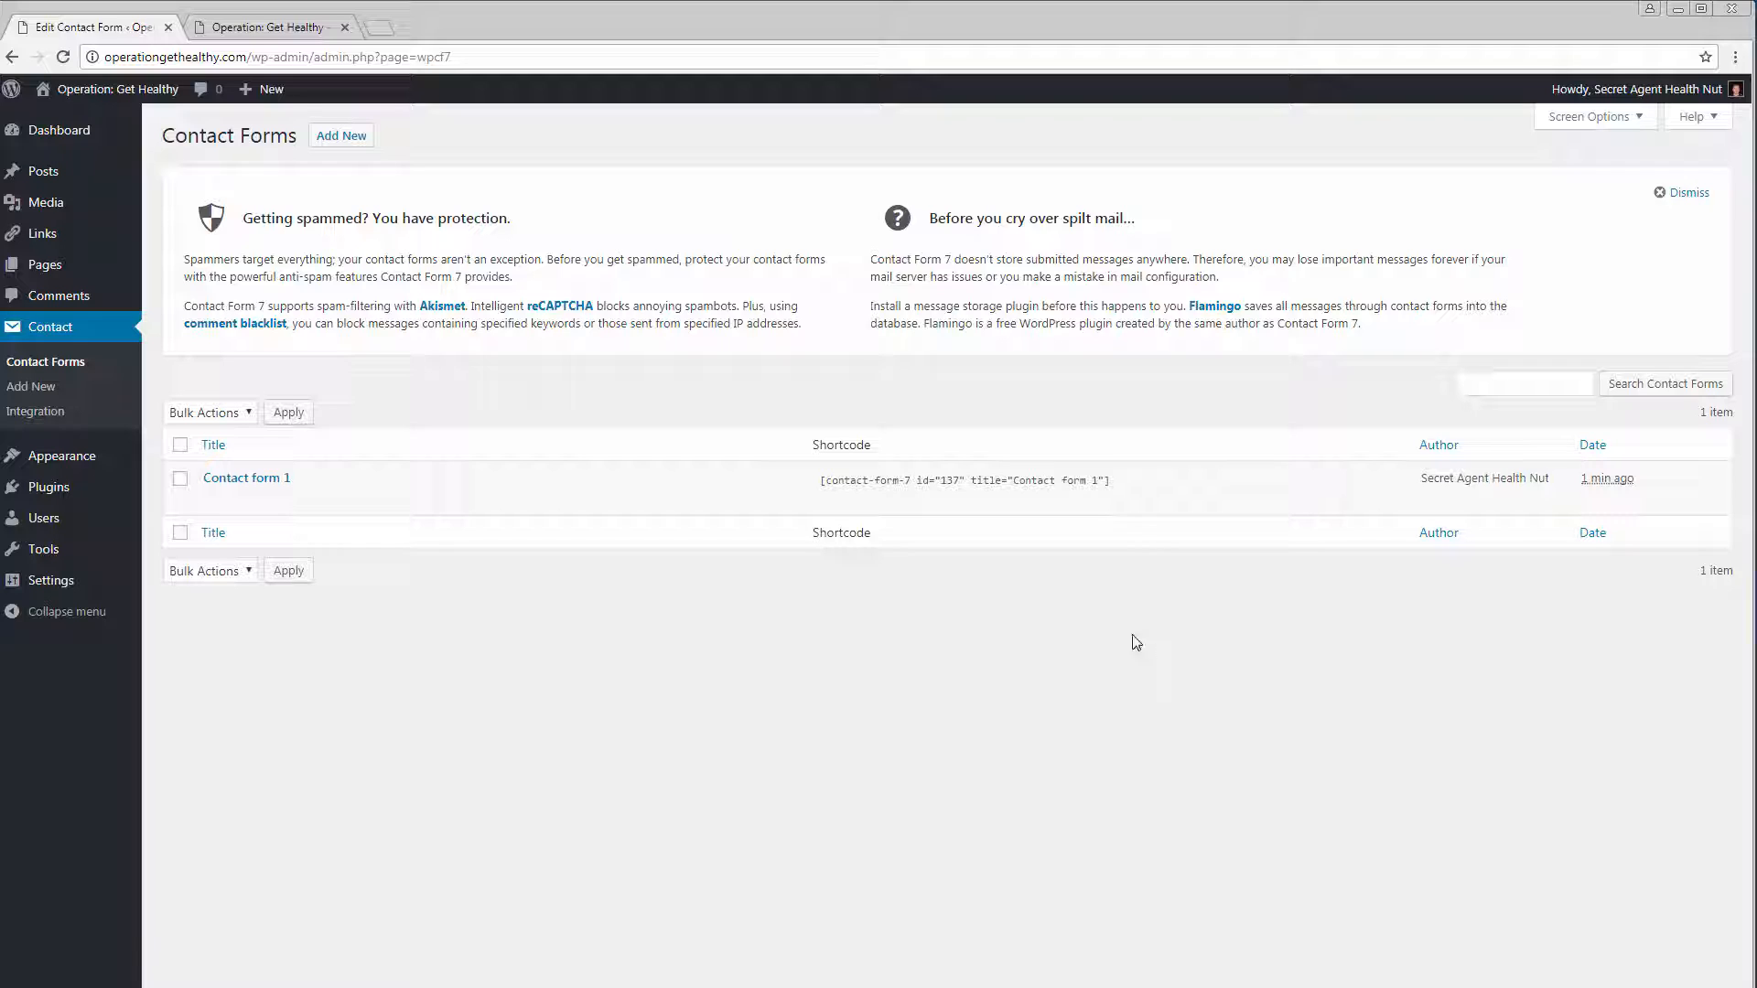
pyautogui.click(256, 482)
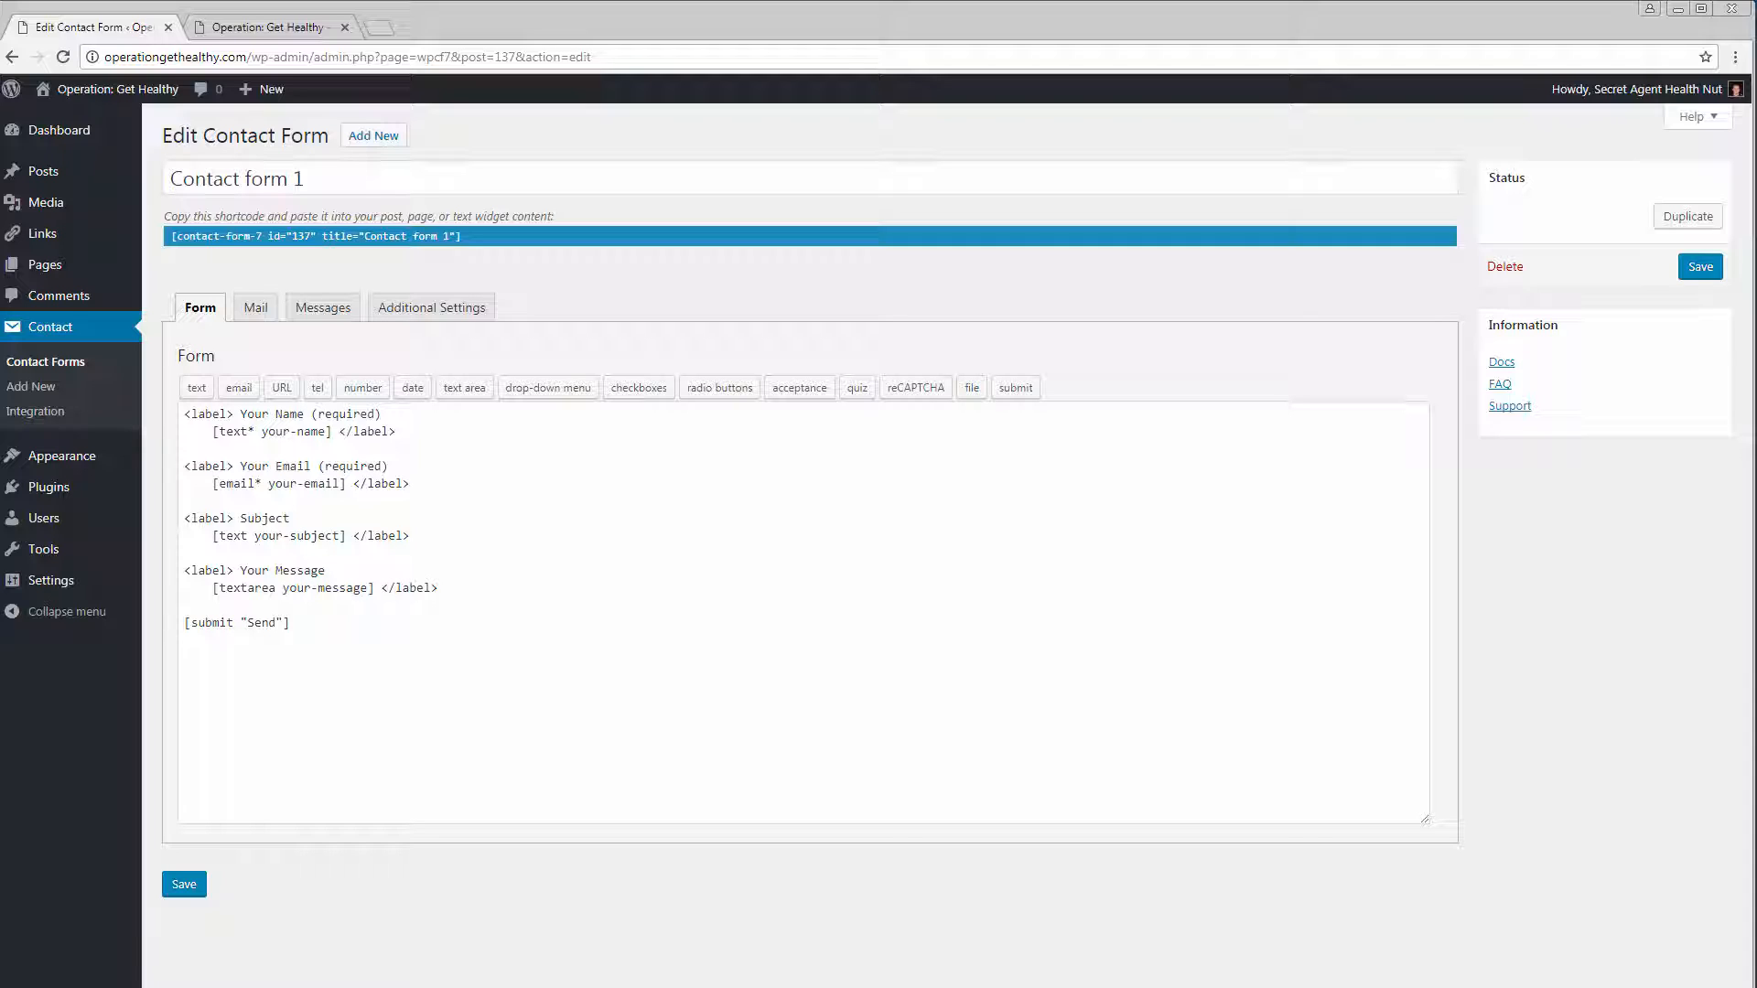
pyautogui.press('Tab')
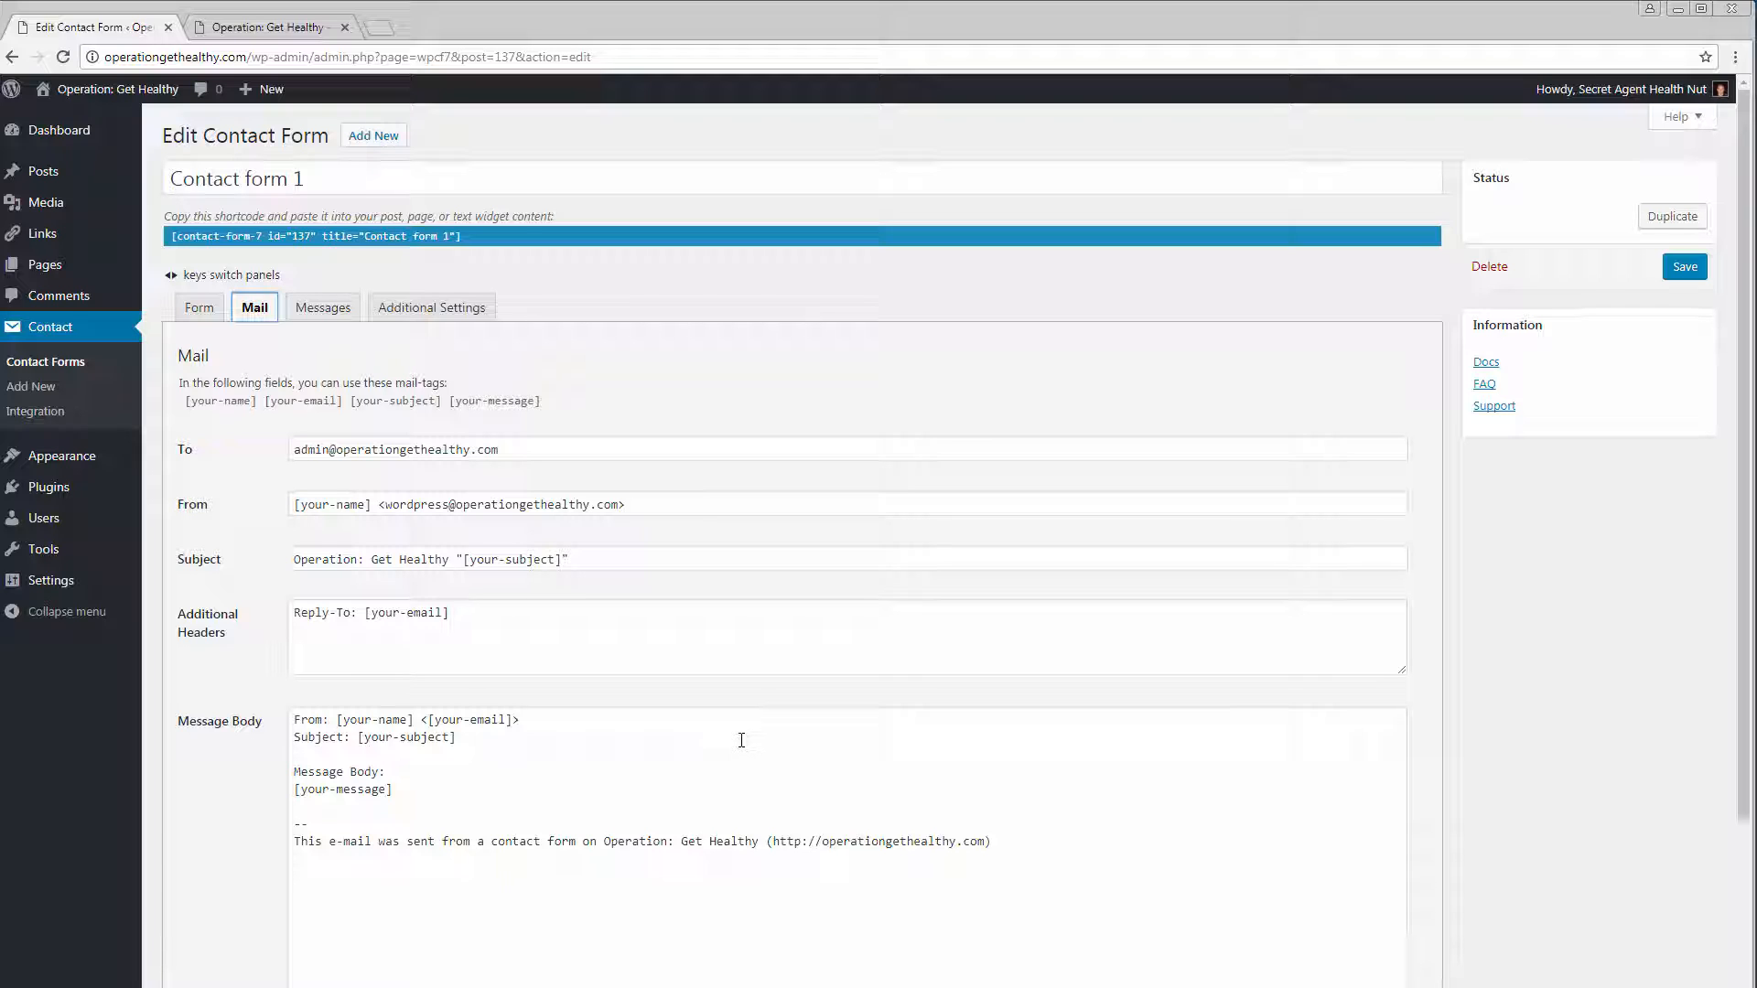
pyautogui.click(199, 310)
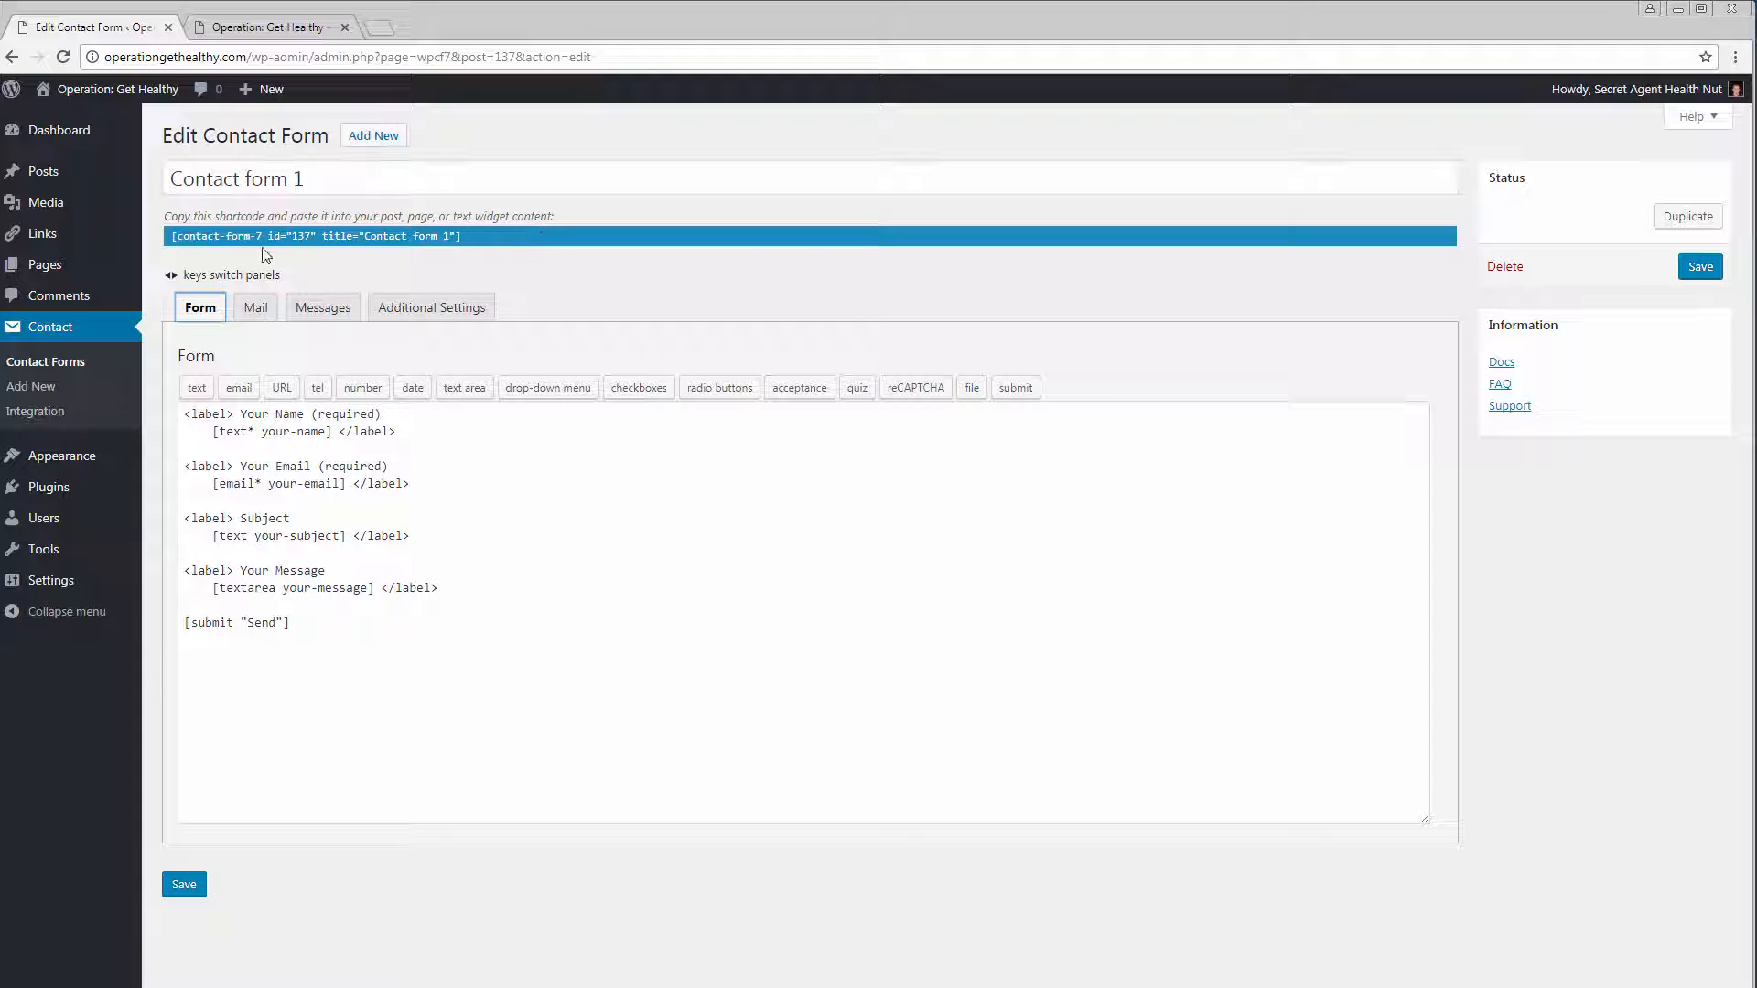
# Step: Copy the shortcode of Contact form 1 and save the form
pyautogui.moveTo(462, 240); pyautogui.dragTo(279, 238)
pyautogui.rightClick(333, 241)
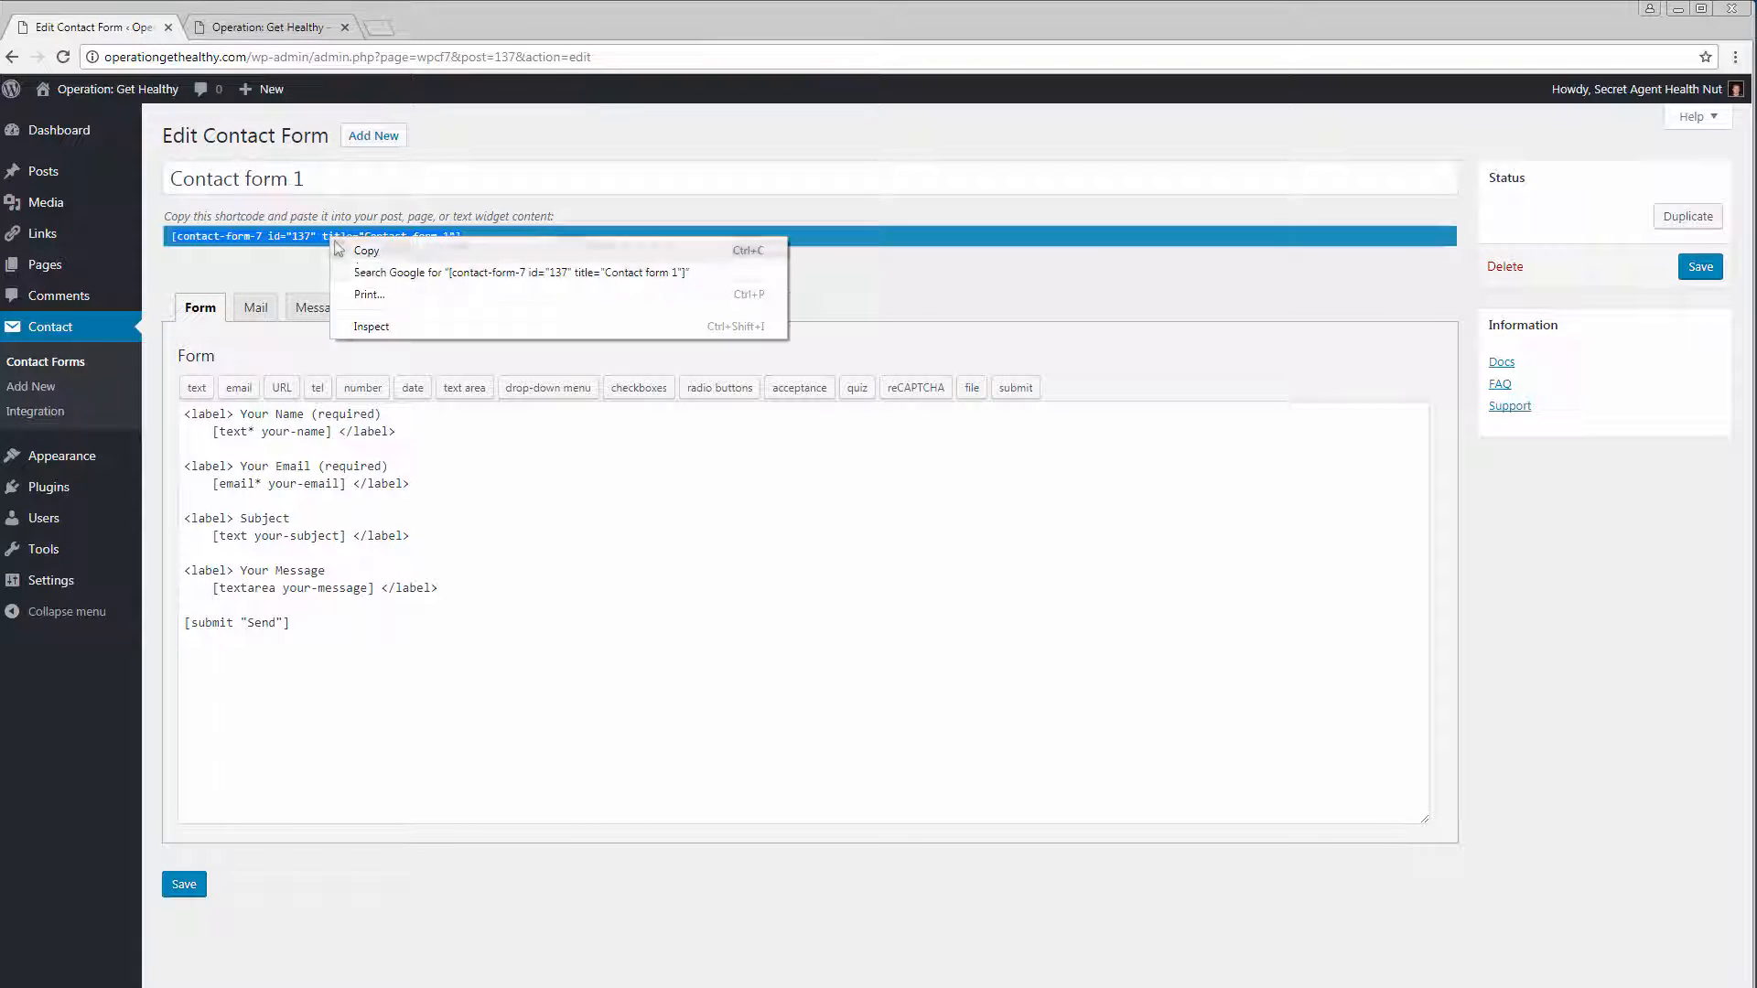
pyautogui.click(362, 250)
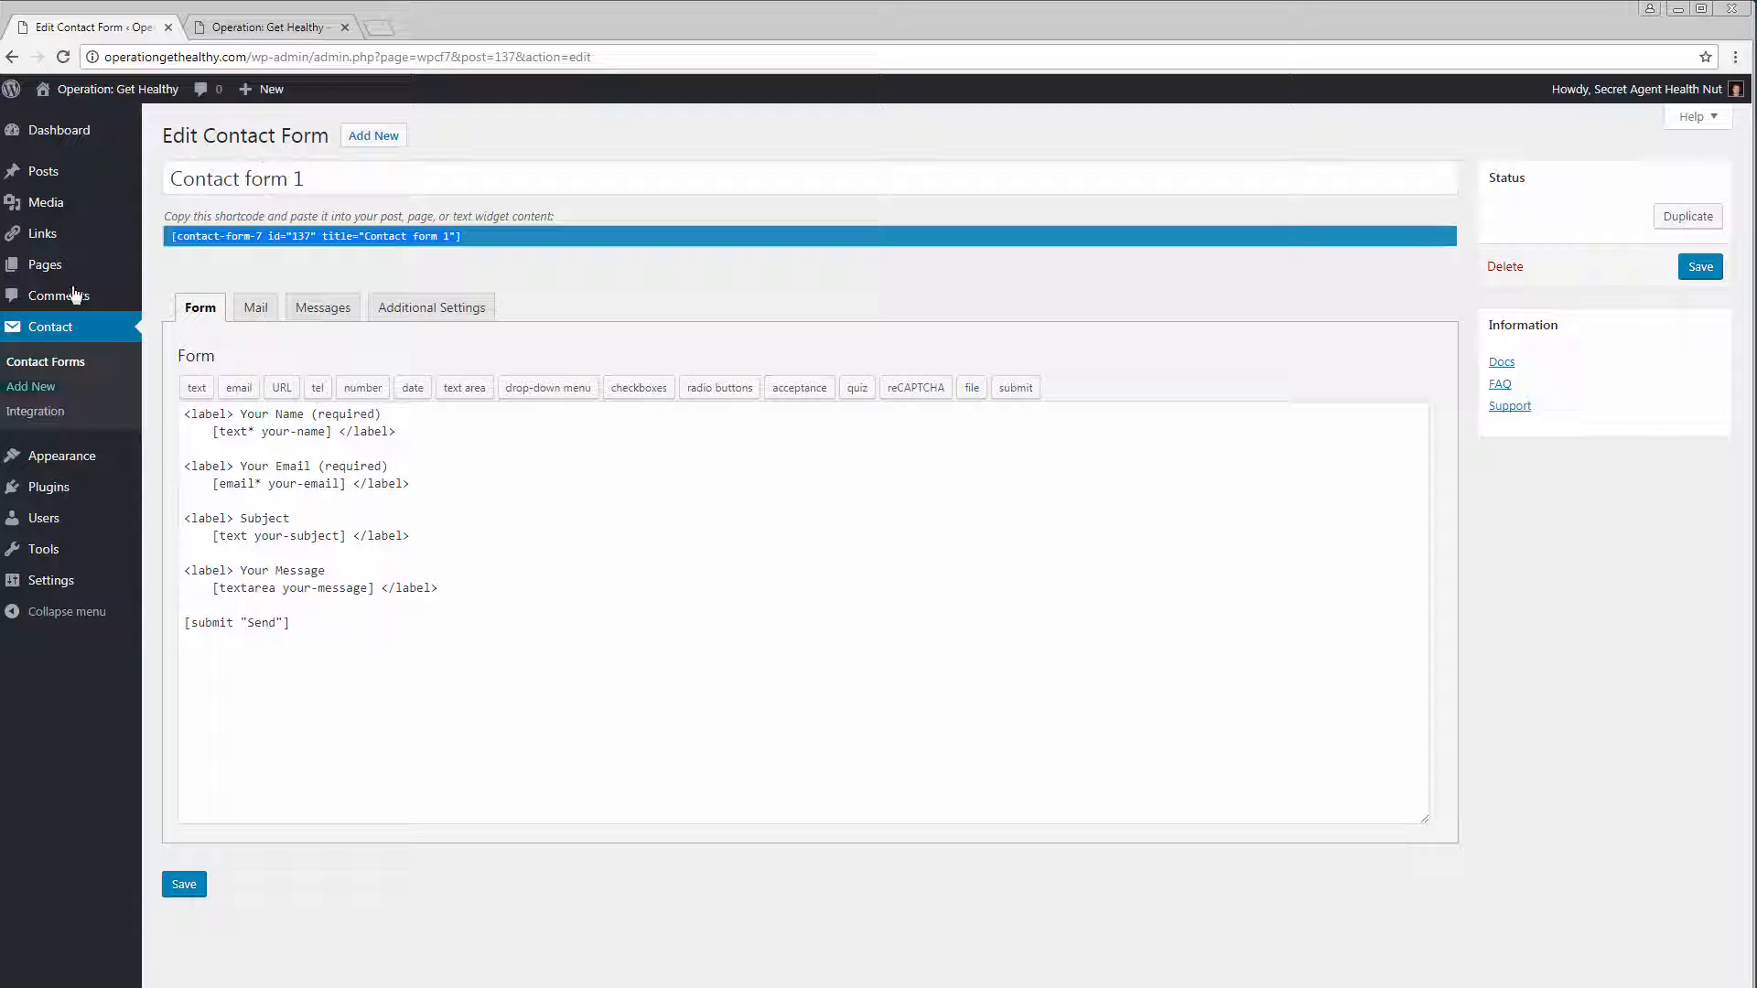
pyautogui.click(43, 269)
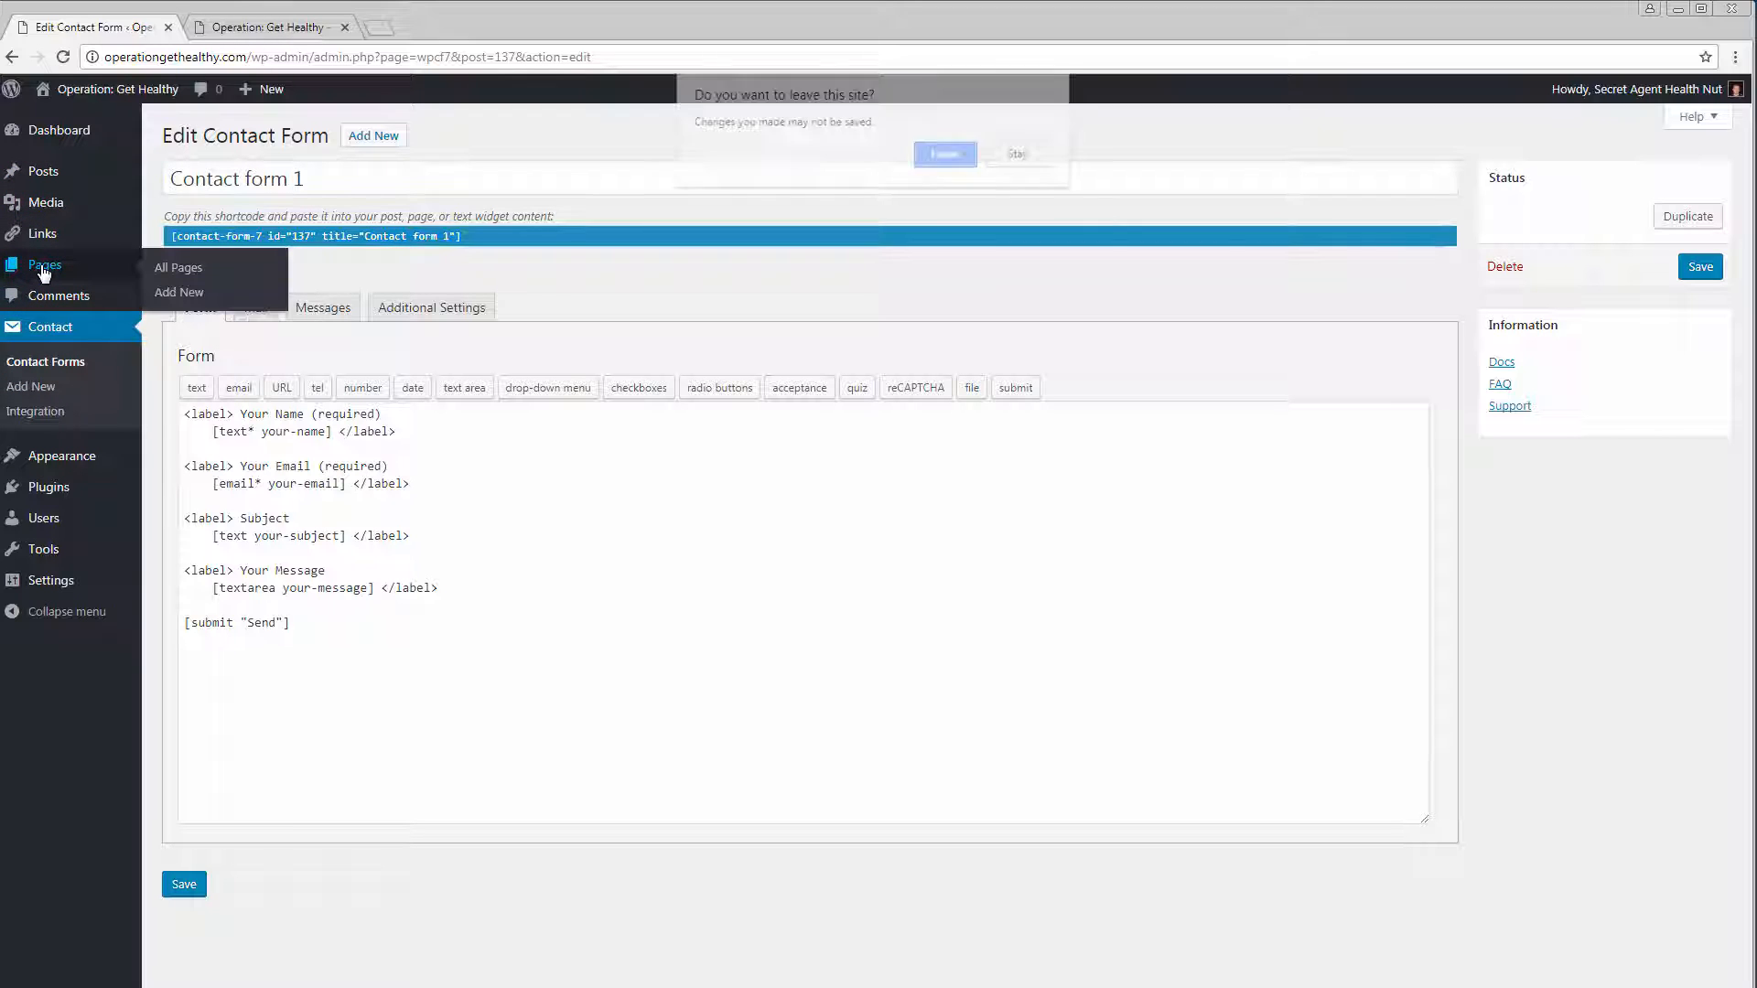
pyautogui.click(1023, 157)
pyautogui.click(1709, 280)
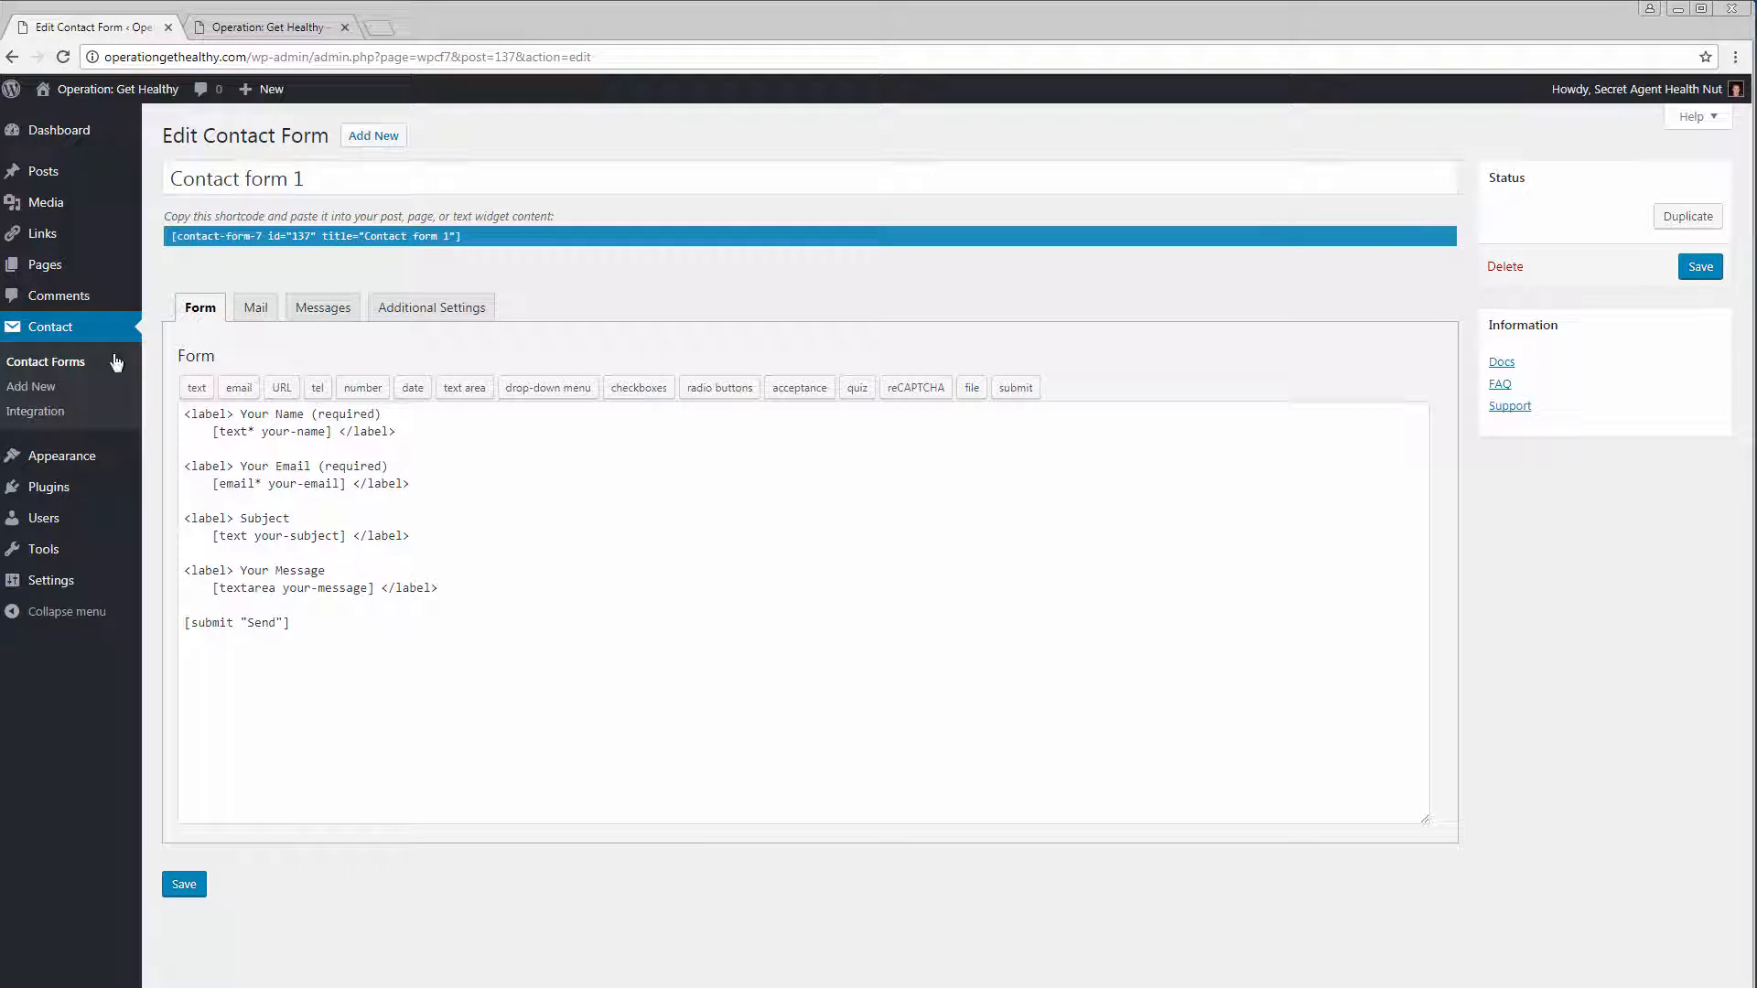
# Step: Paste the copied form shortcode into the body of the Contact page and update the page
pyautogui.moveTo(46, 266)
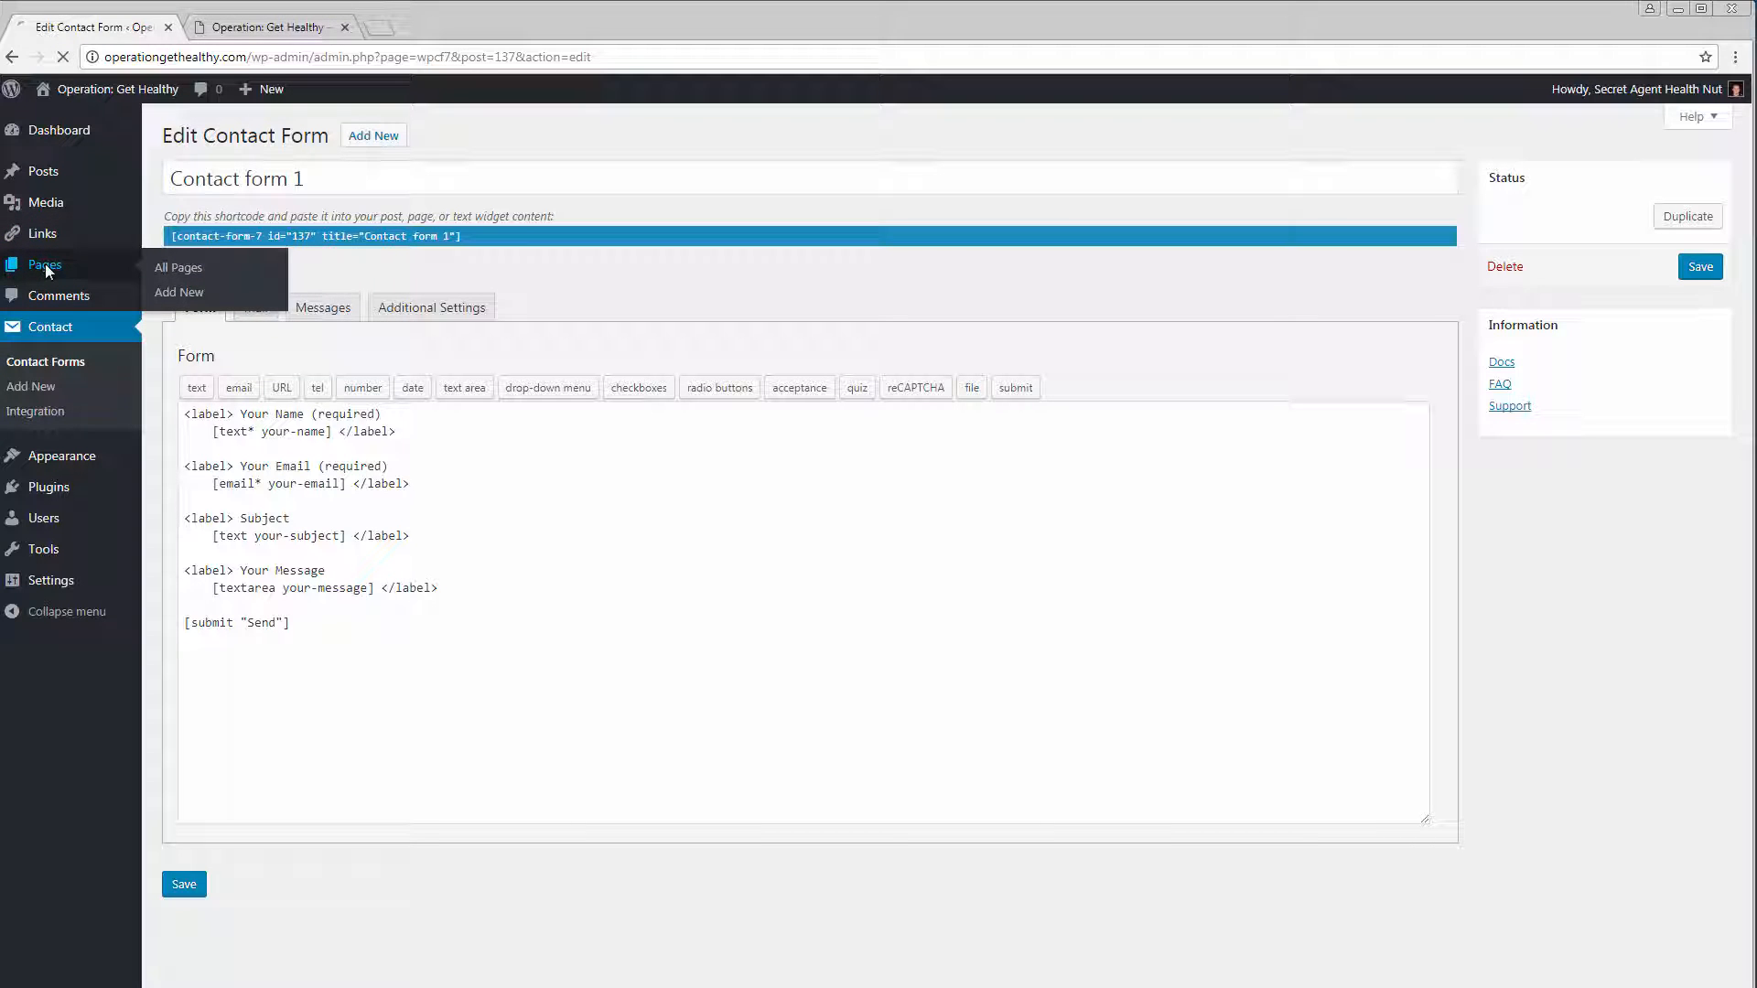
pyautogui.click(151, 272)
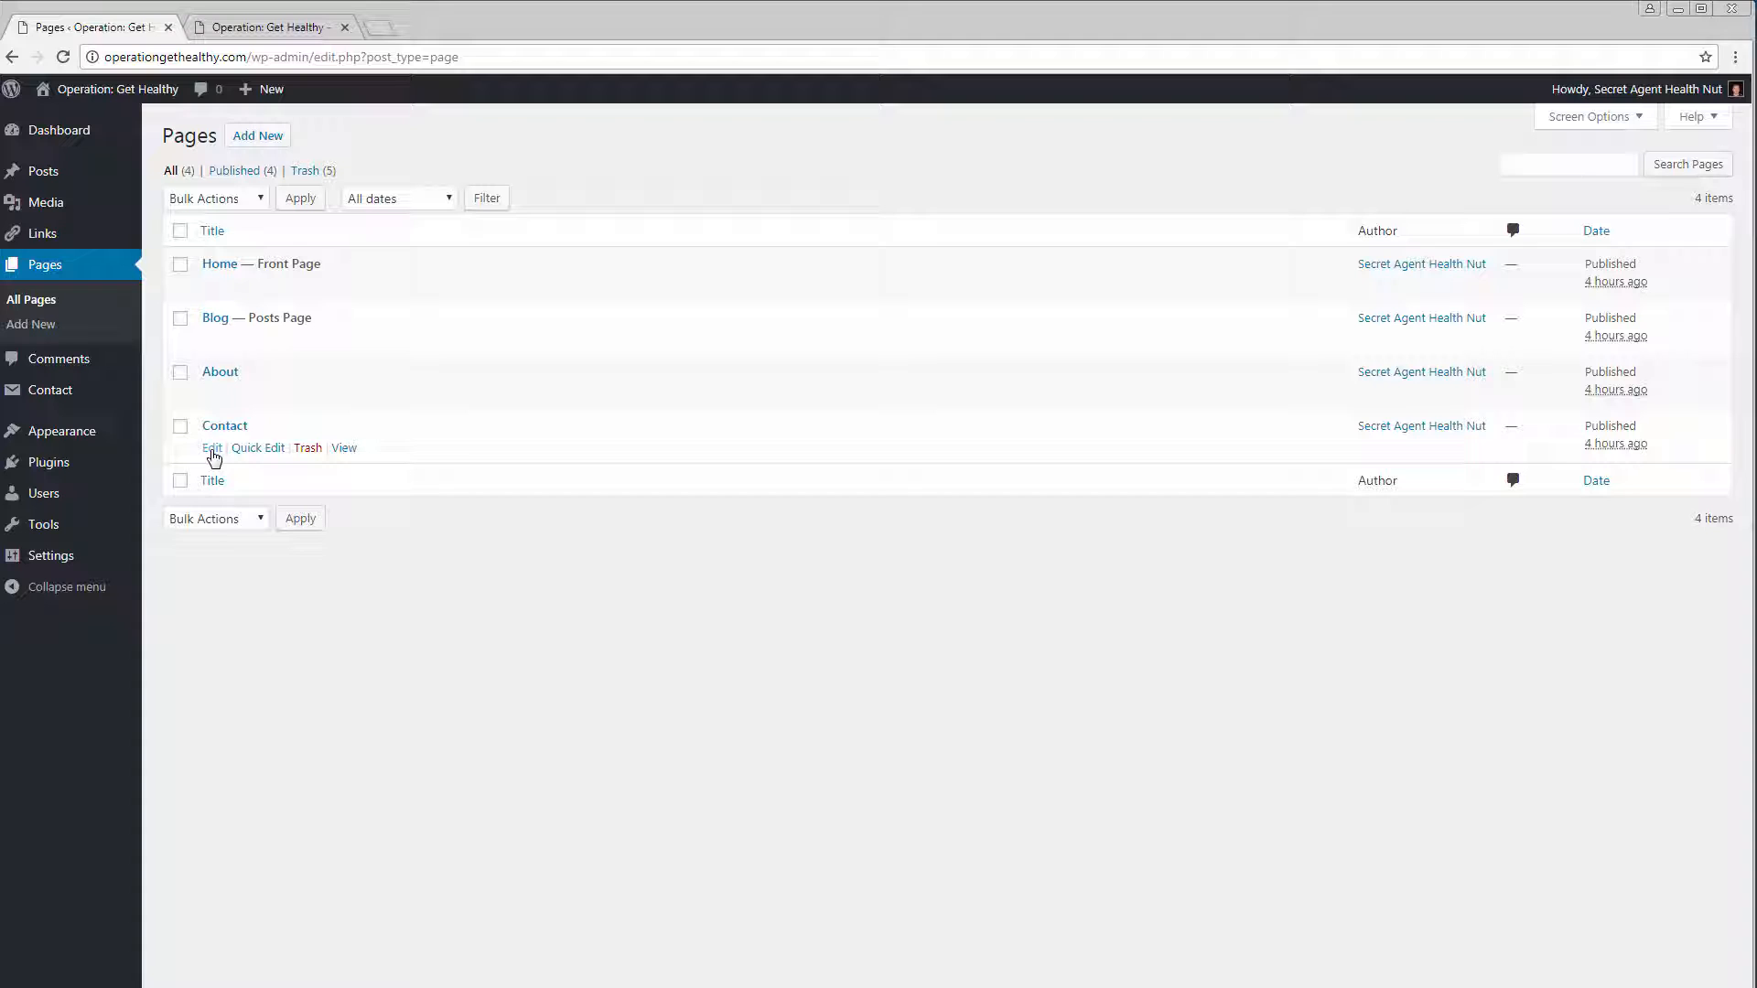
pyautogui.click(213, 453)
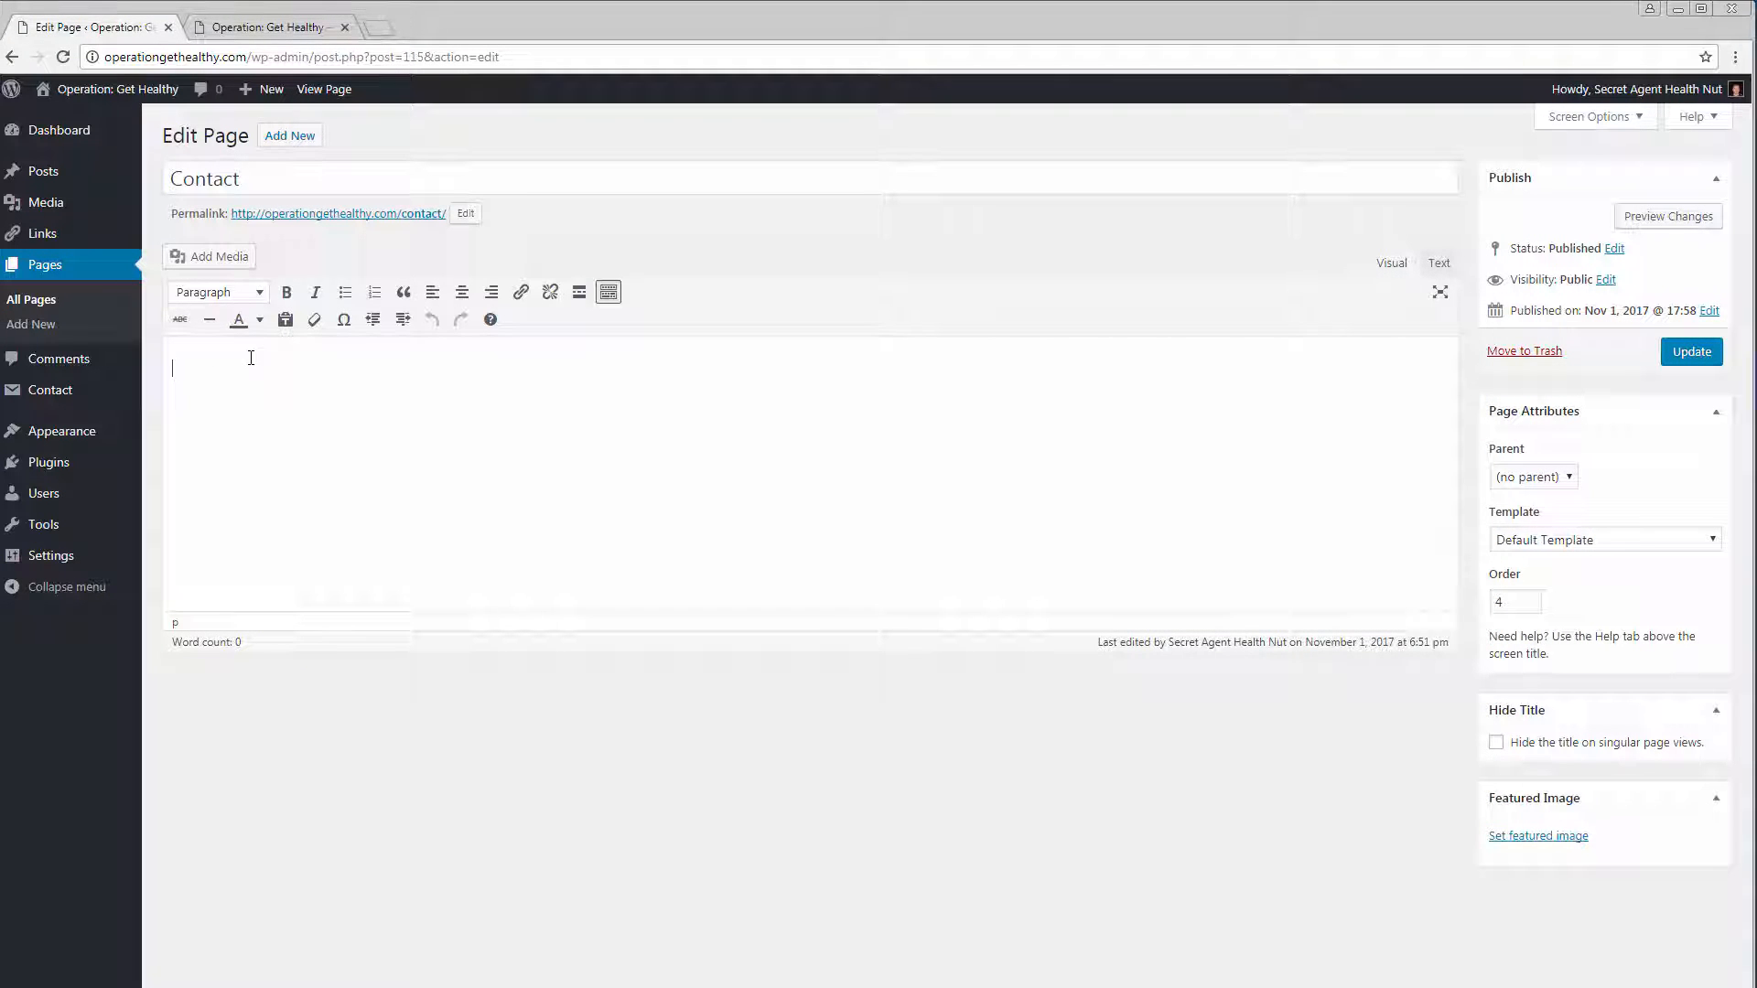
pyautogui.rightClick(252, 358)
pyautogui.click(311, 465)
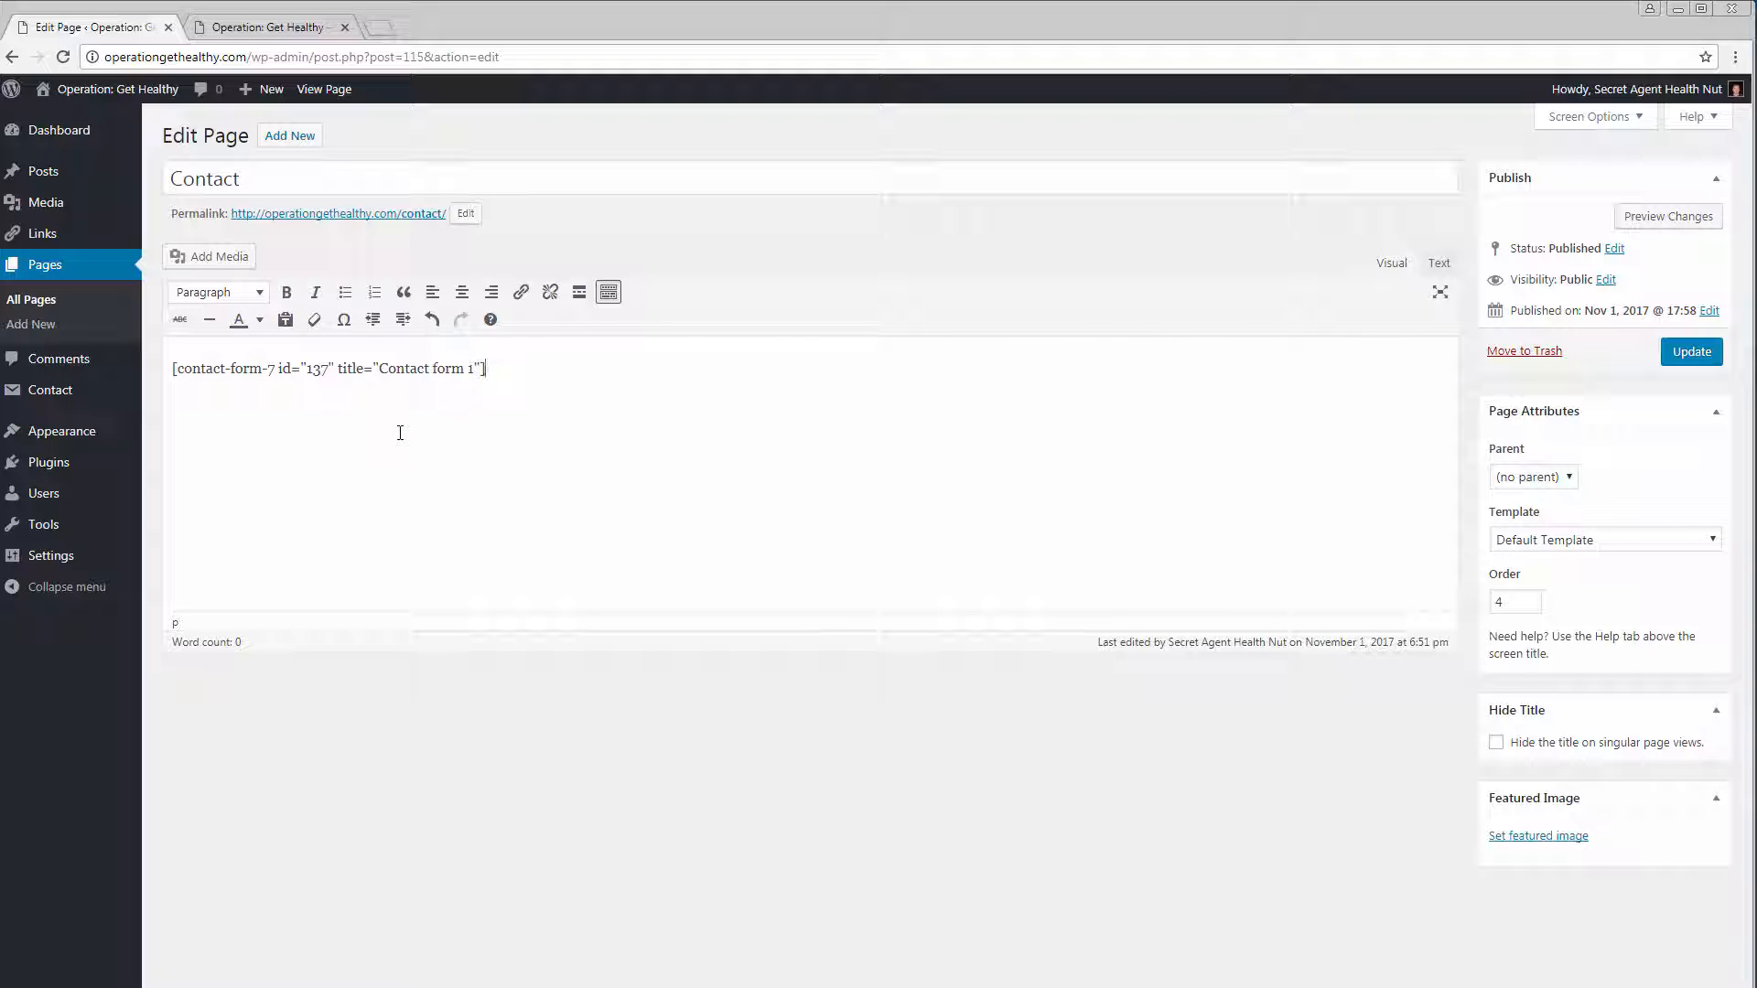
pyautogui.click(1704, 357)
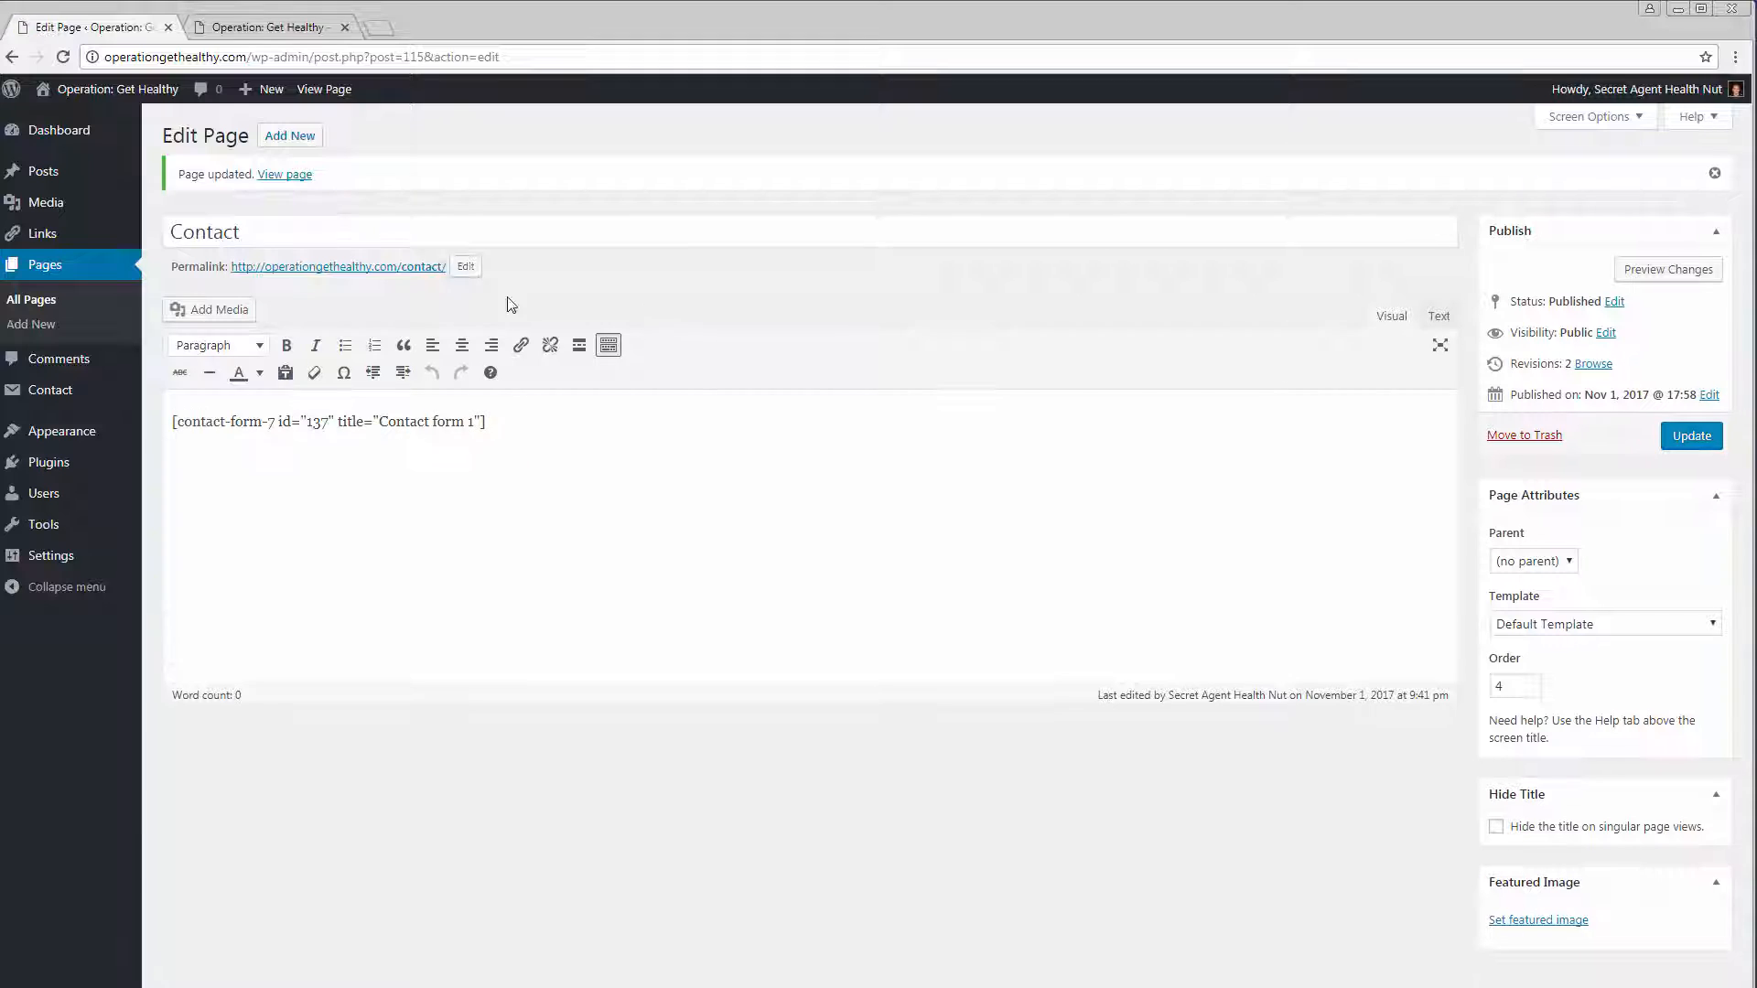
# Step: Reload the live site and check the form and title on its Contact page
pyautogui.click(275, 27)
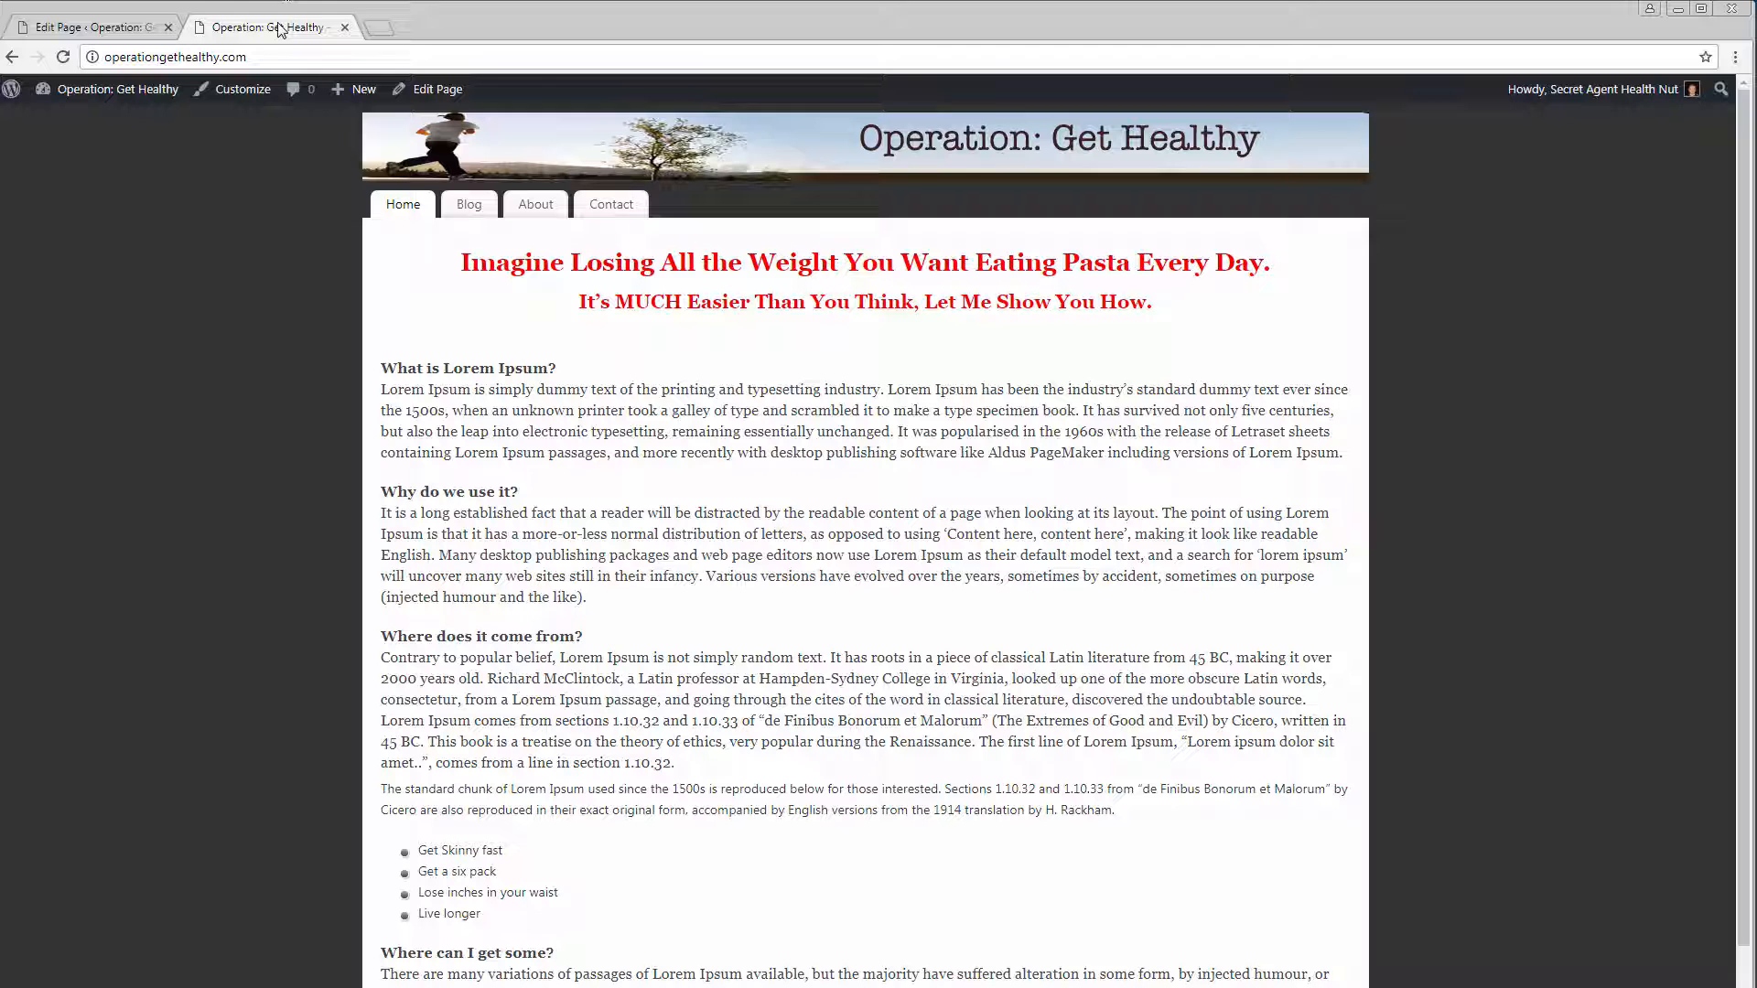
pyautogui.rightClick(597, 348)
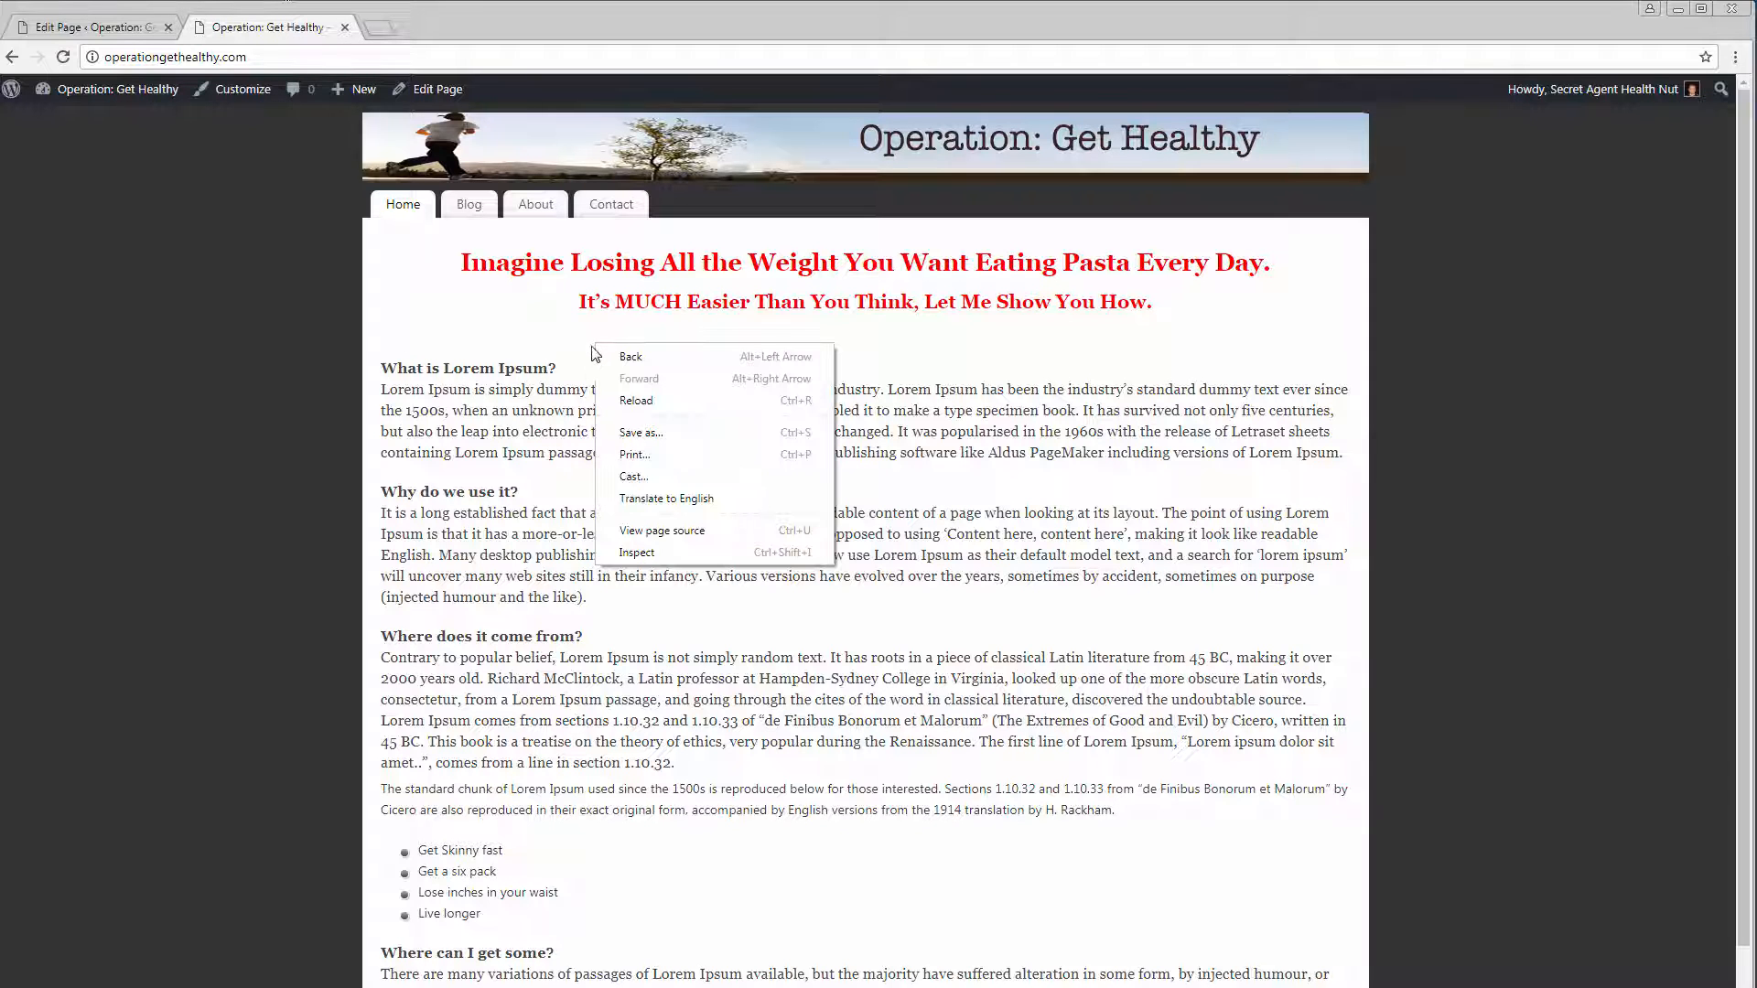
pyautogui.click(638, 409)
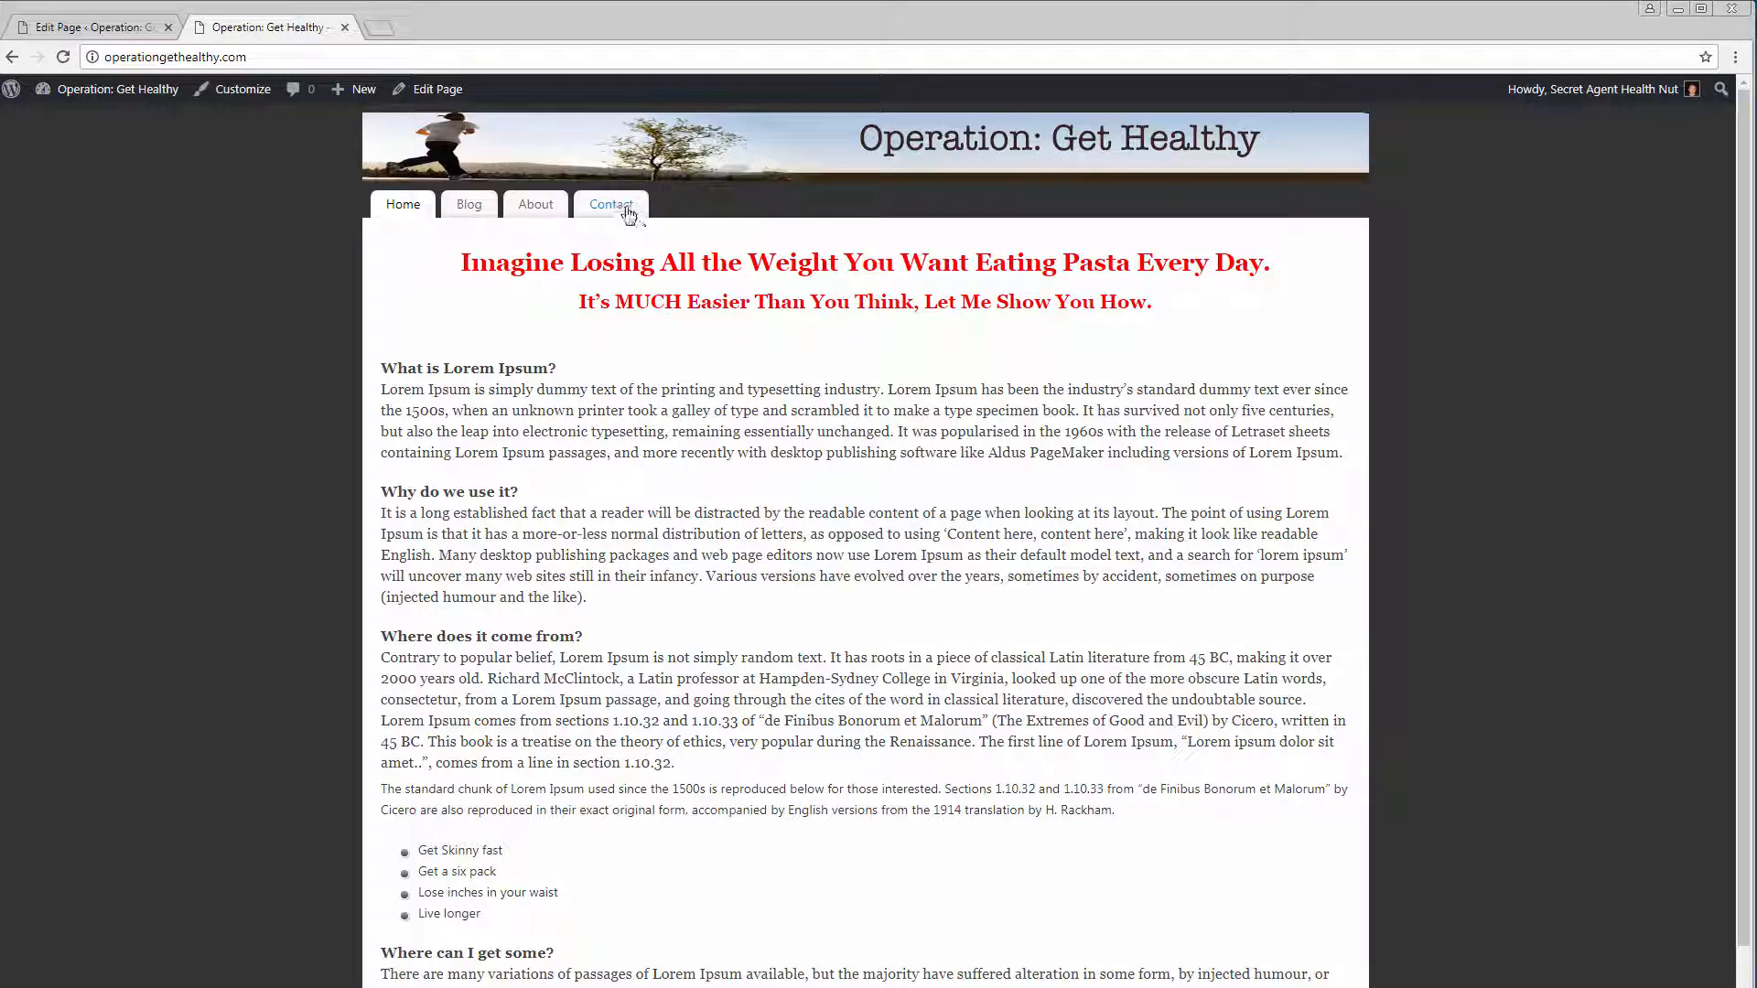
pyautogui.click(615, 207)
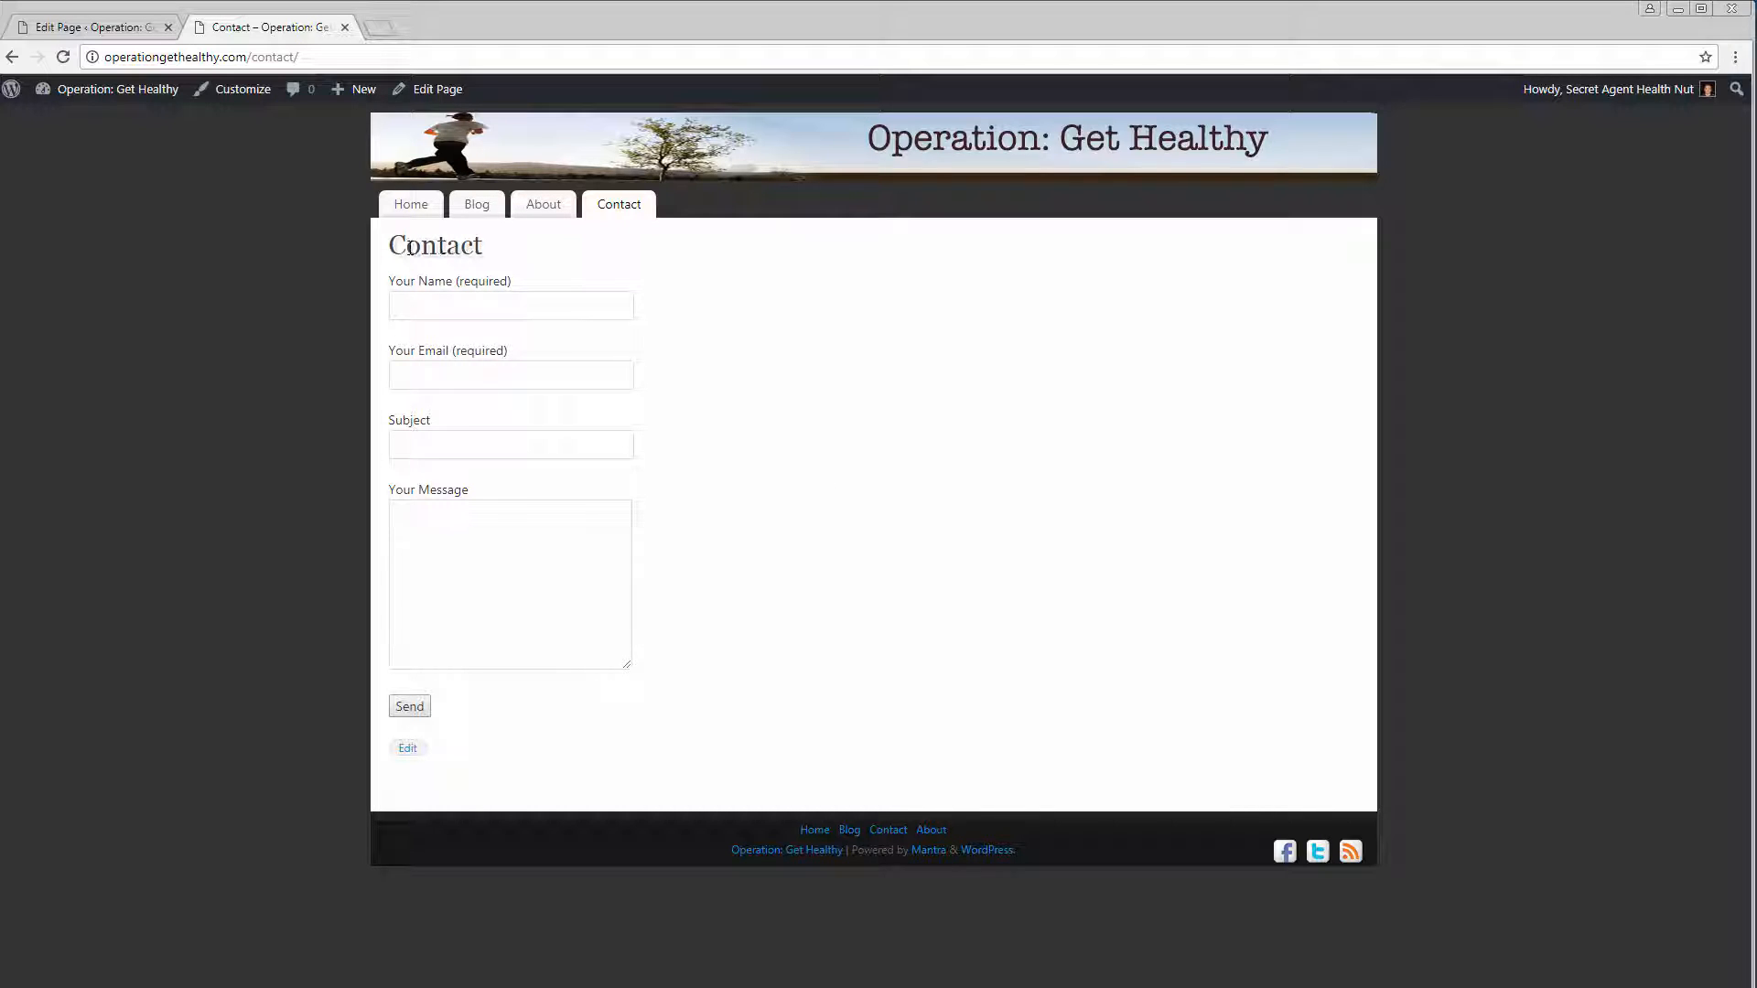
pyautogui.moveTo(392, 246); pyautogui.dragTo(538, 238)
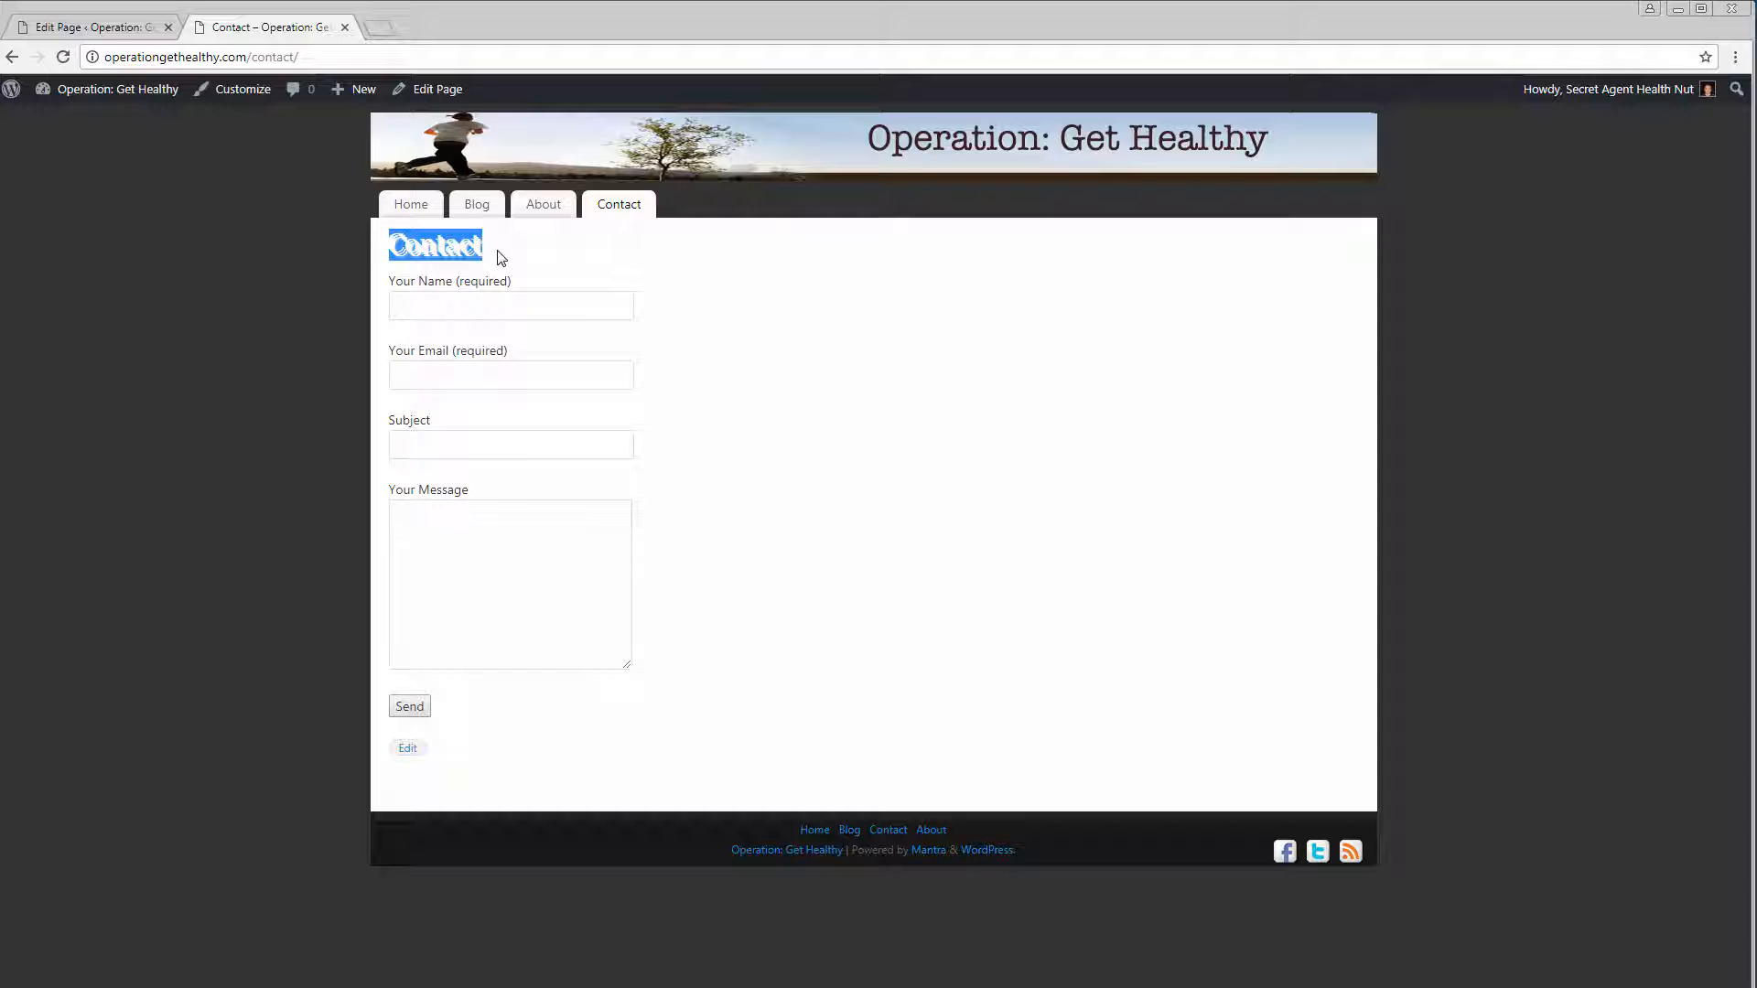
pyautogui.click(538, 239)
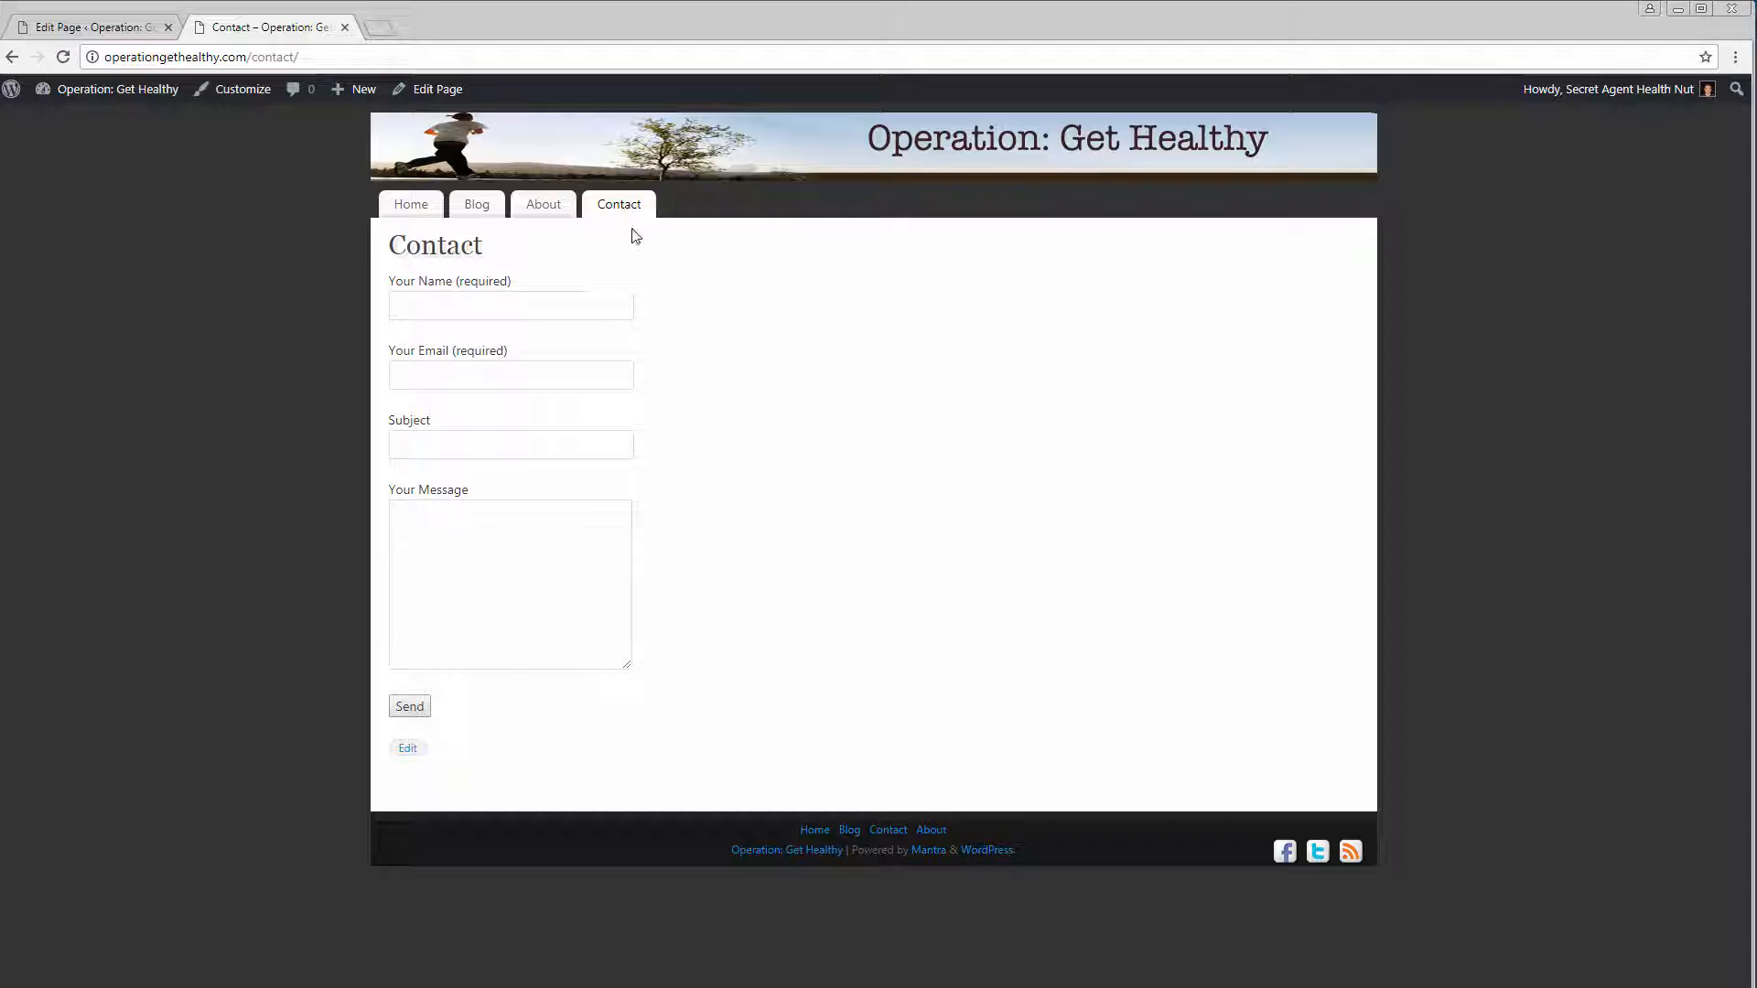
# Step: Return to the Contact page editor and set the page title to be hidden on singular page views
pyautogui.click(81, 27)
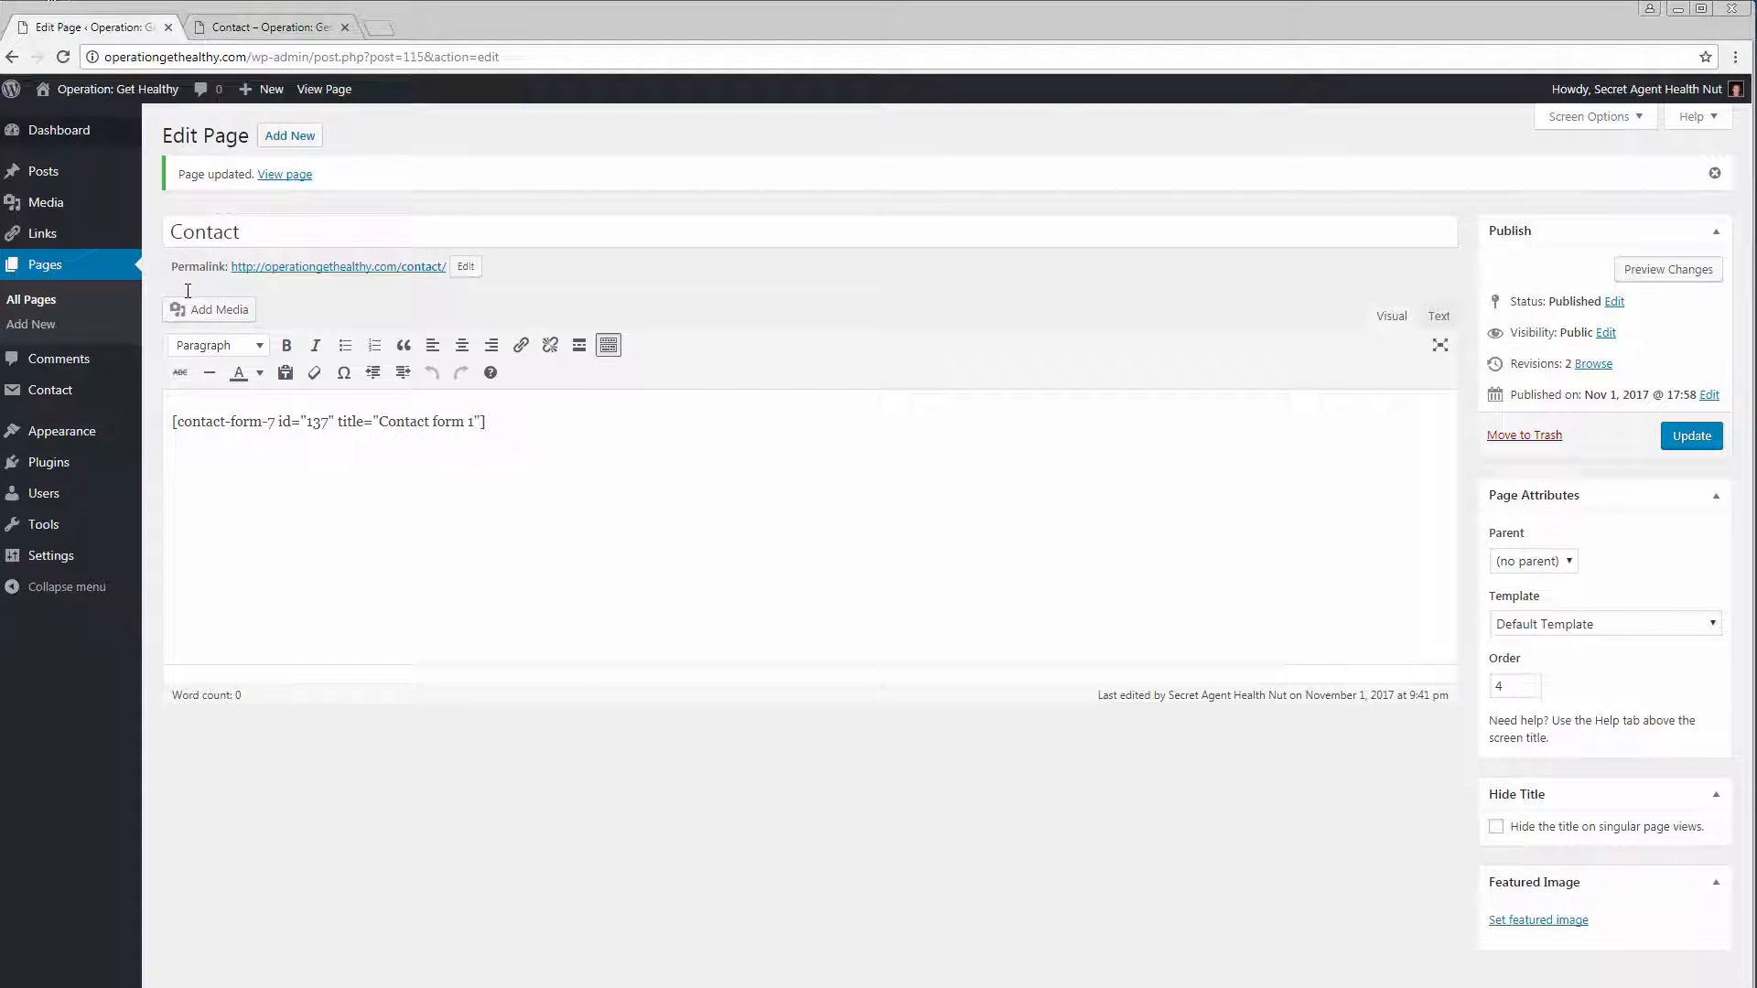
pyautogui.click(1501, 829)
# Step: Add the line "Contact us:" above the form shortcode and update the Contact page
pyautogui.click(172, 421)
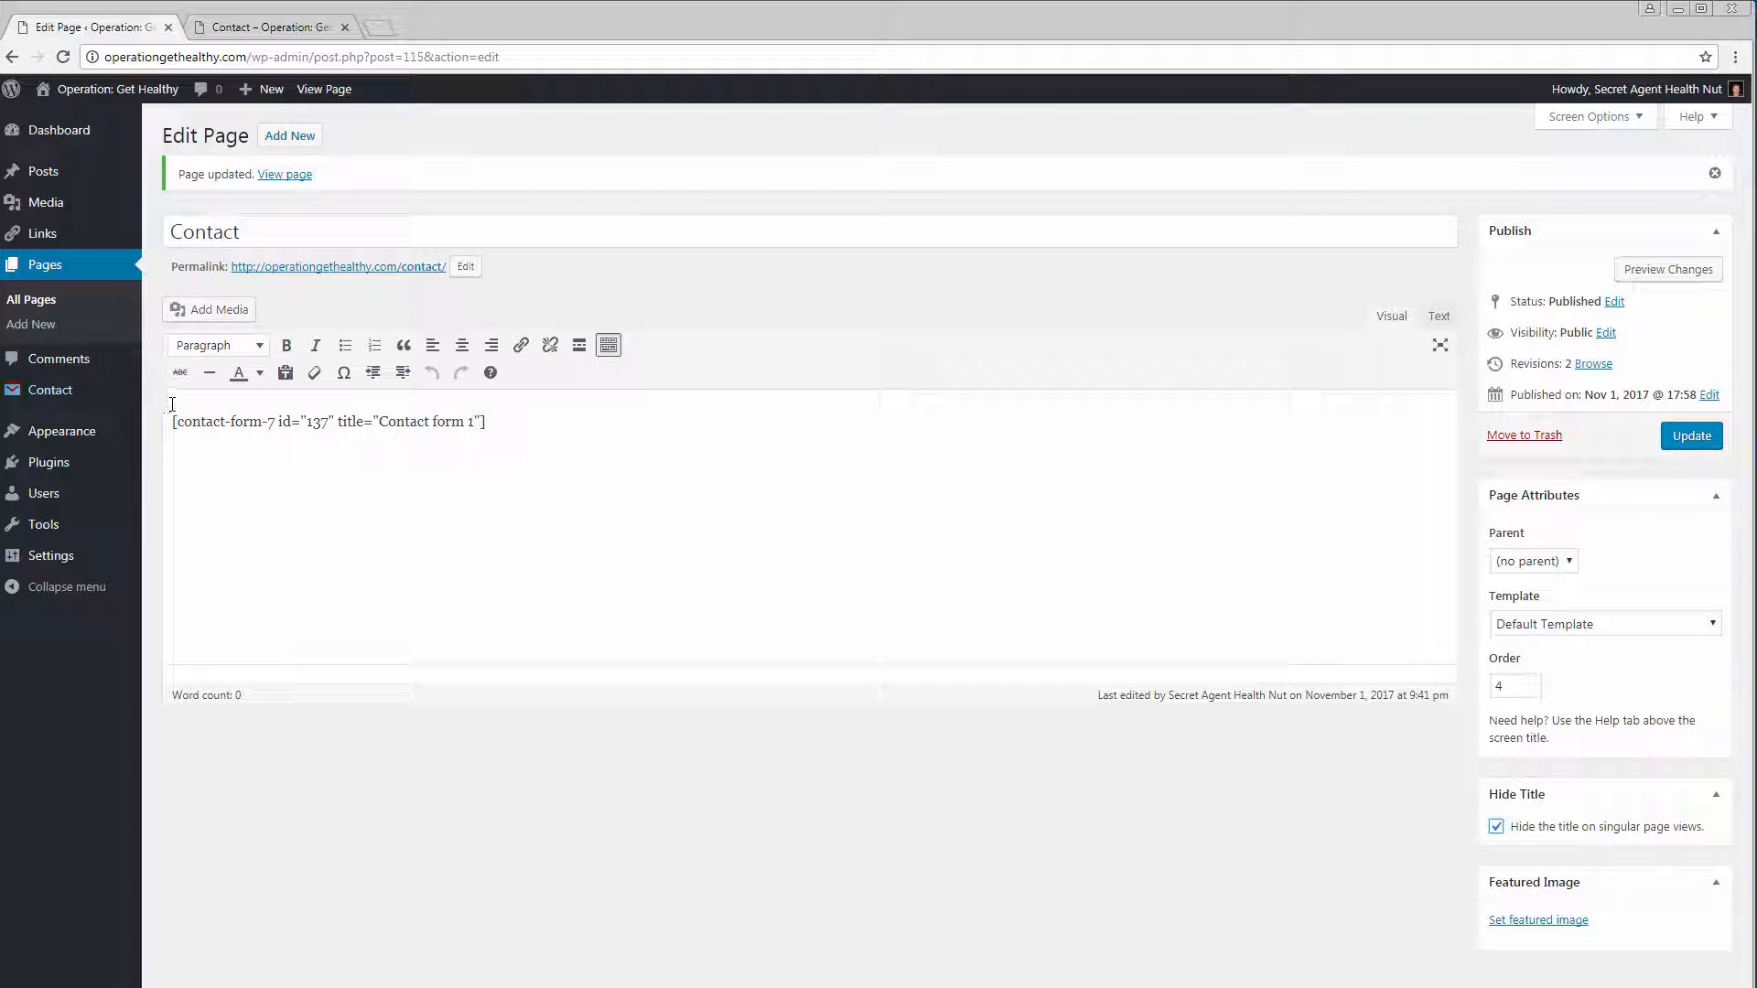
pyautogui.press('Return')
pyautogui.press('Return')
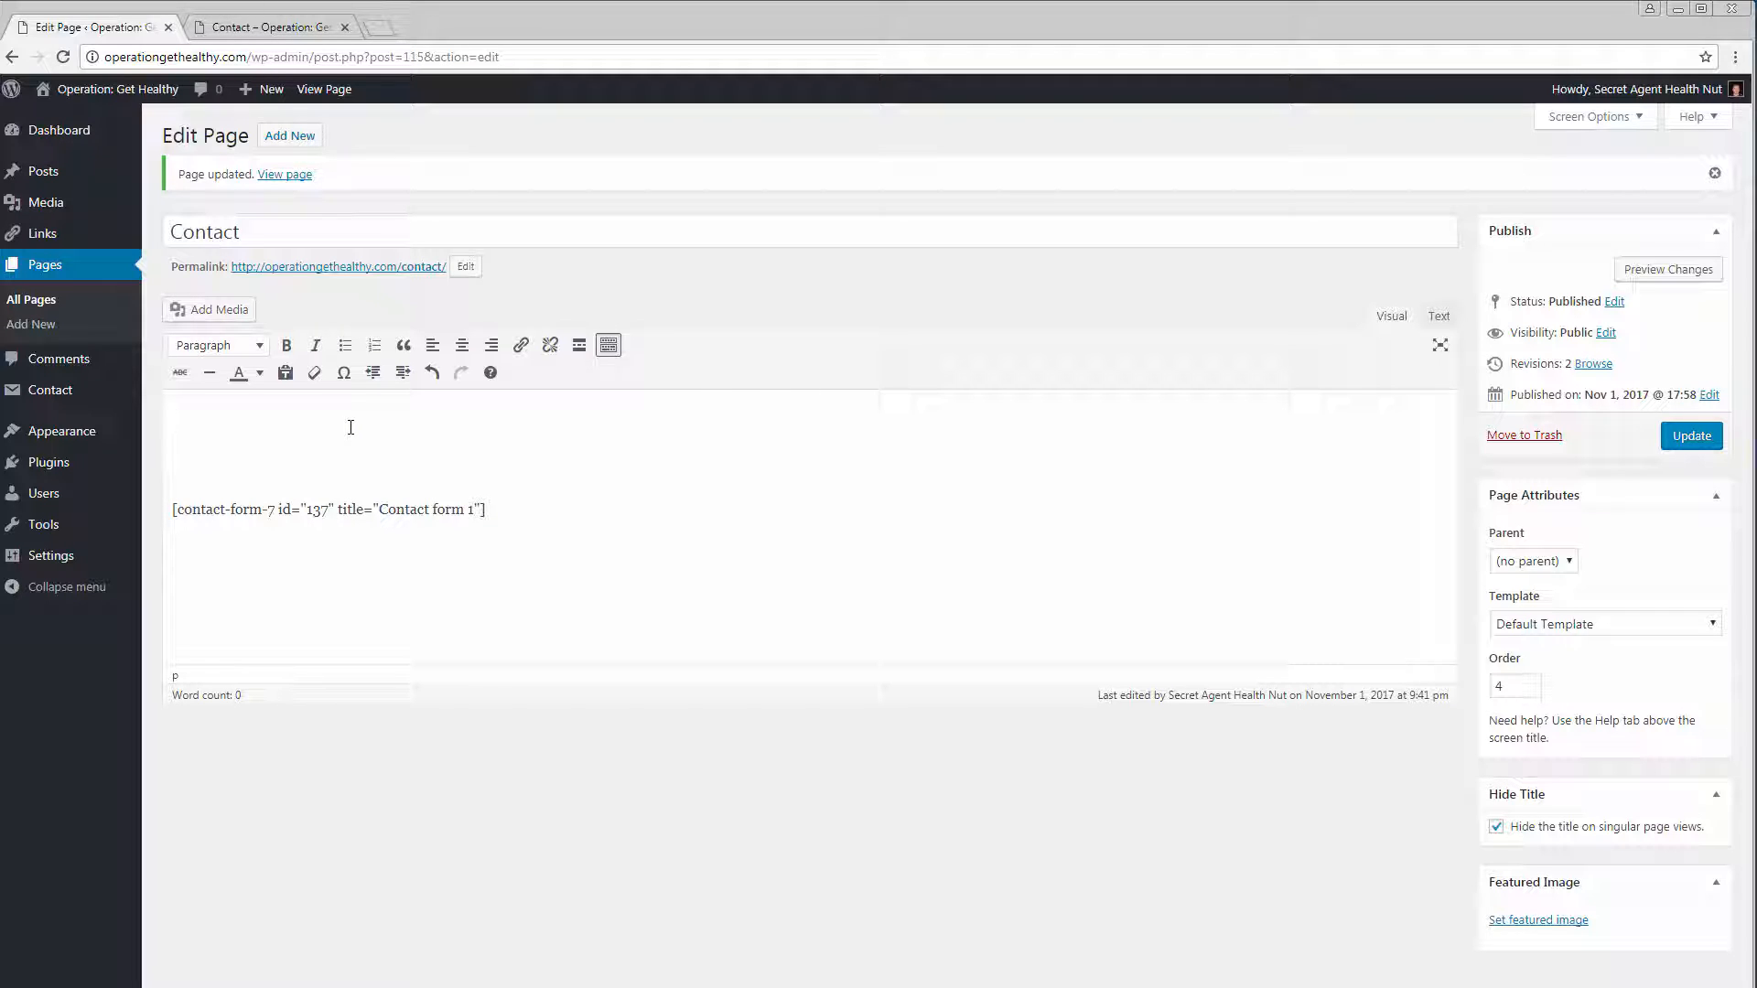
pyautogui.write('Contact ')
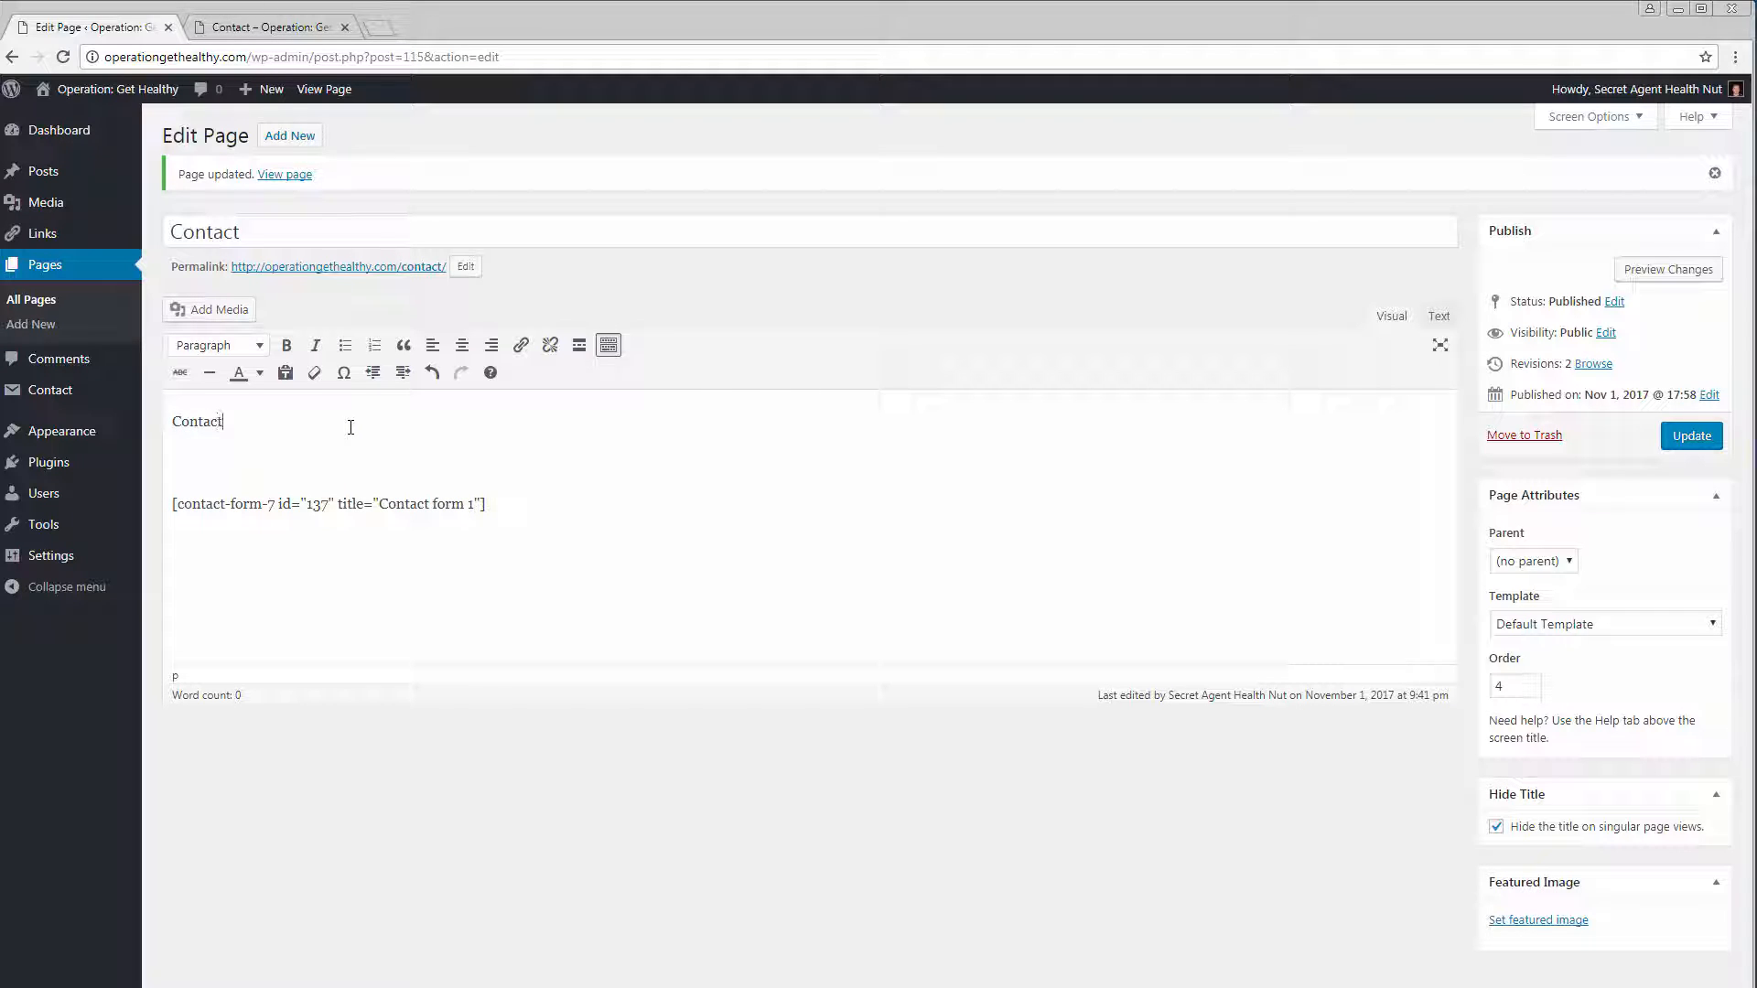
pyautogui.write('us:')
pyautogui.press('BackSpace')
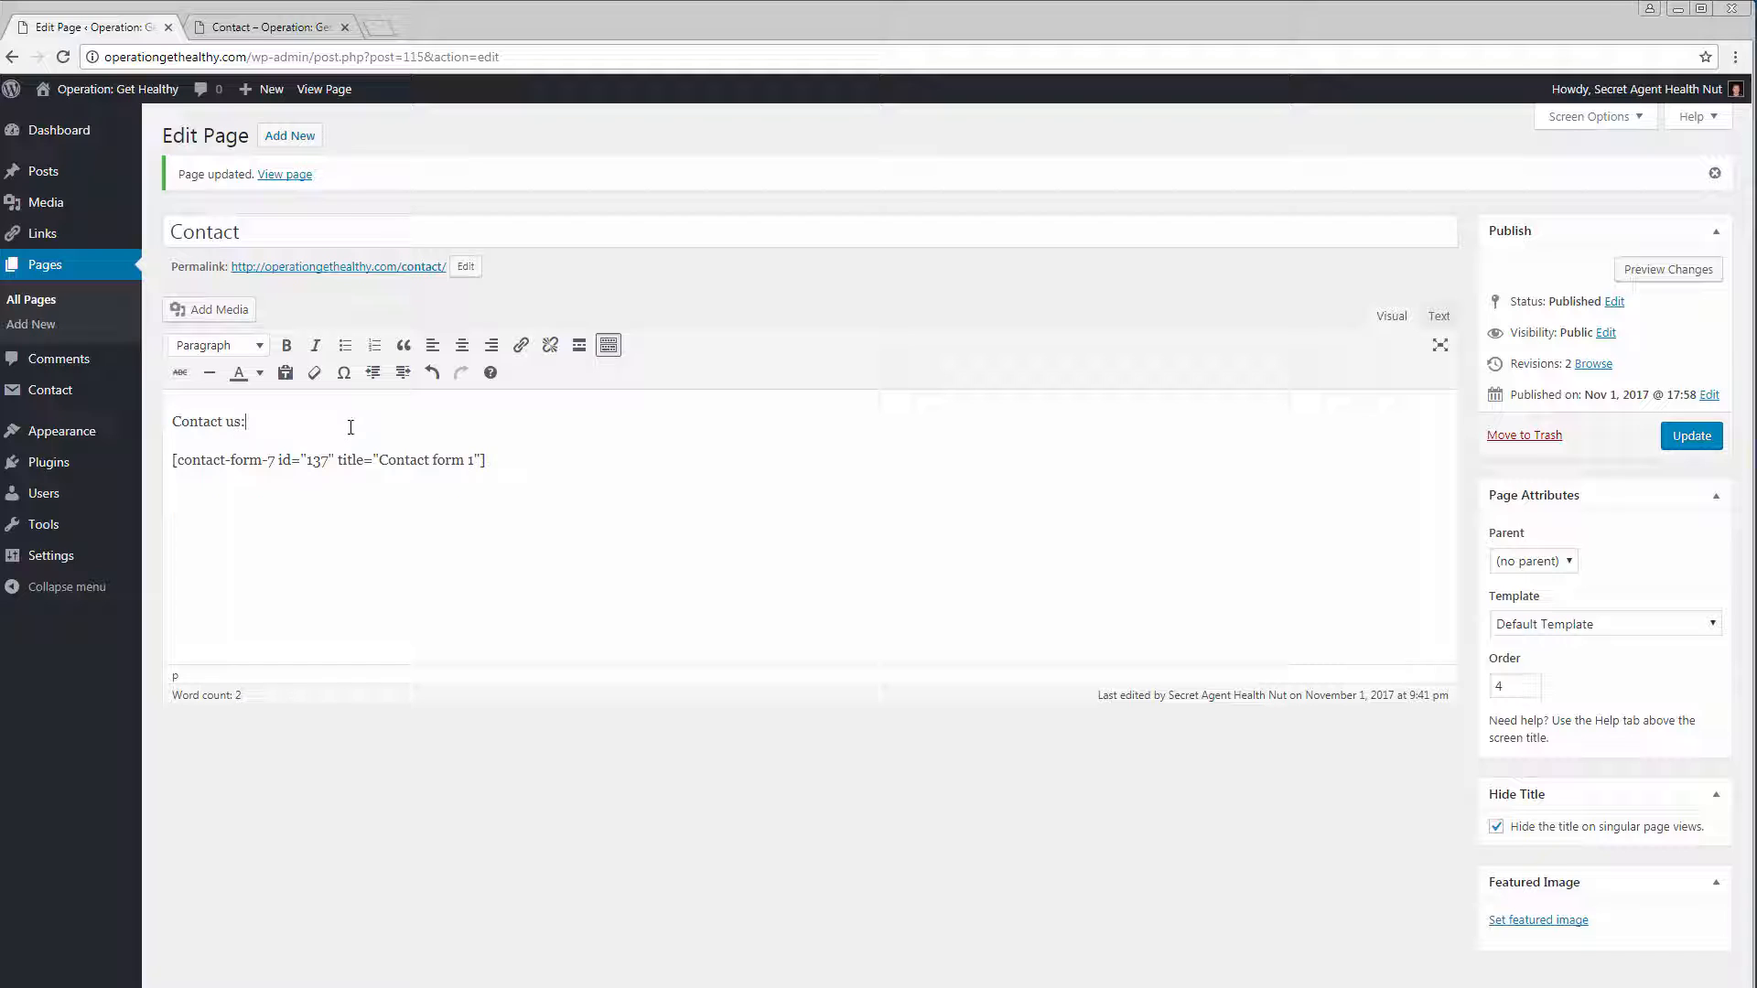
pyautogui.click(1688, 437)
# Step: Format the "Contact us:" line as bold Heading 2
pyautogui.moveTo(290, 422); pyautogui.dragTo(169, 415)
pyautogui.click(286, 345)
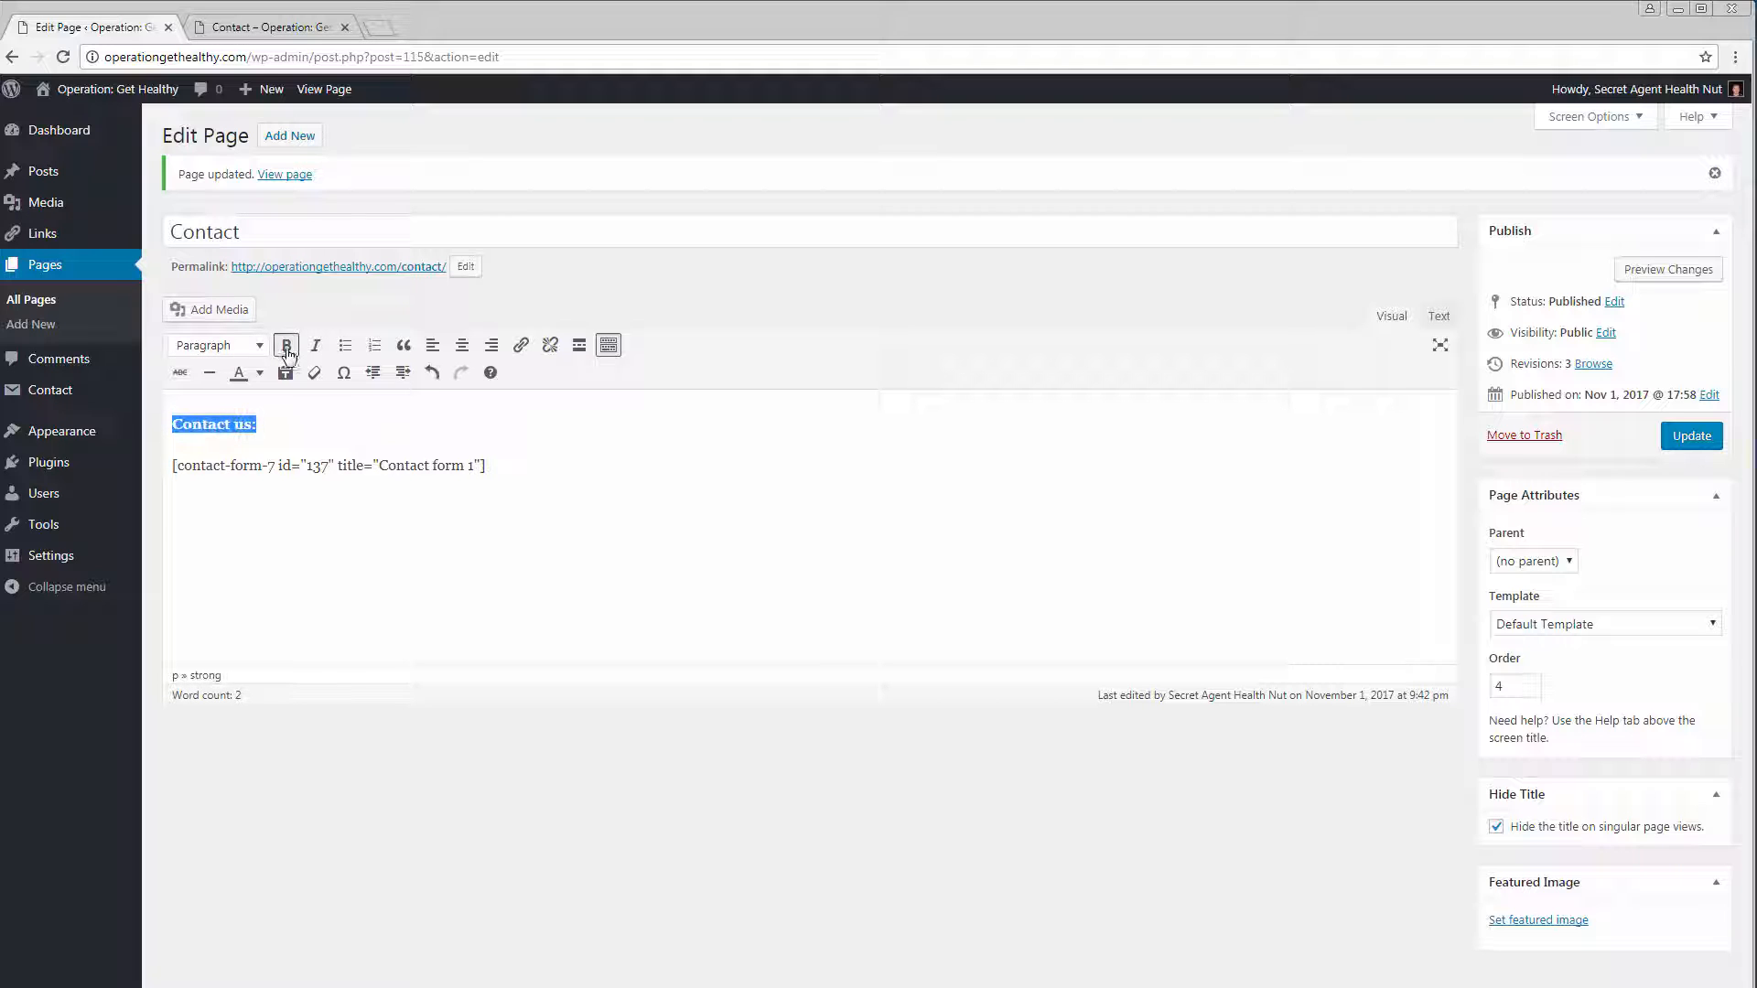
pyautogui.click(259, 357)
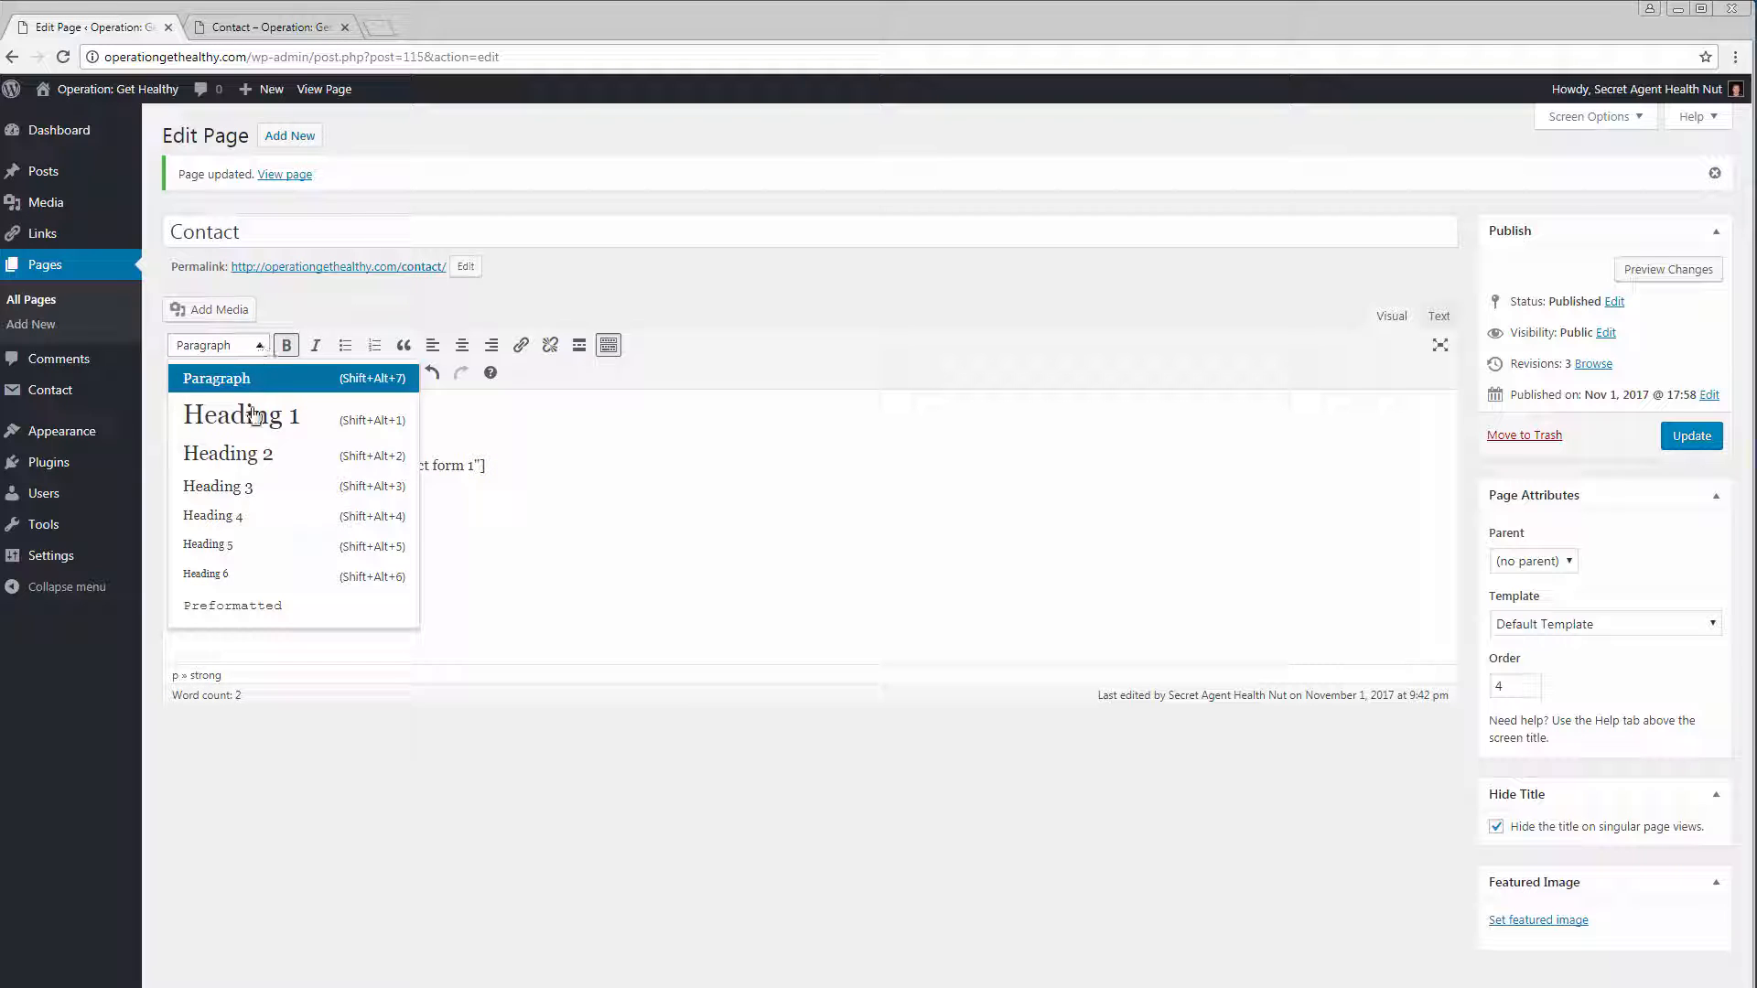
pyautogui.click(249, 454)
pyautogui.click(545, 565)
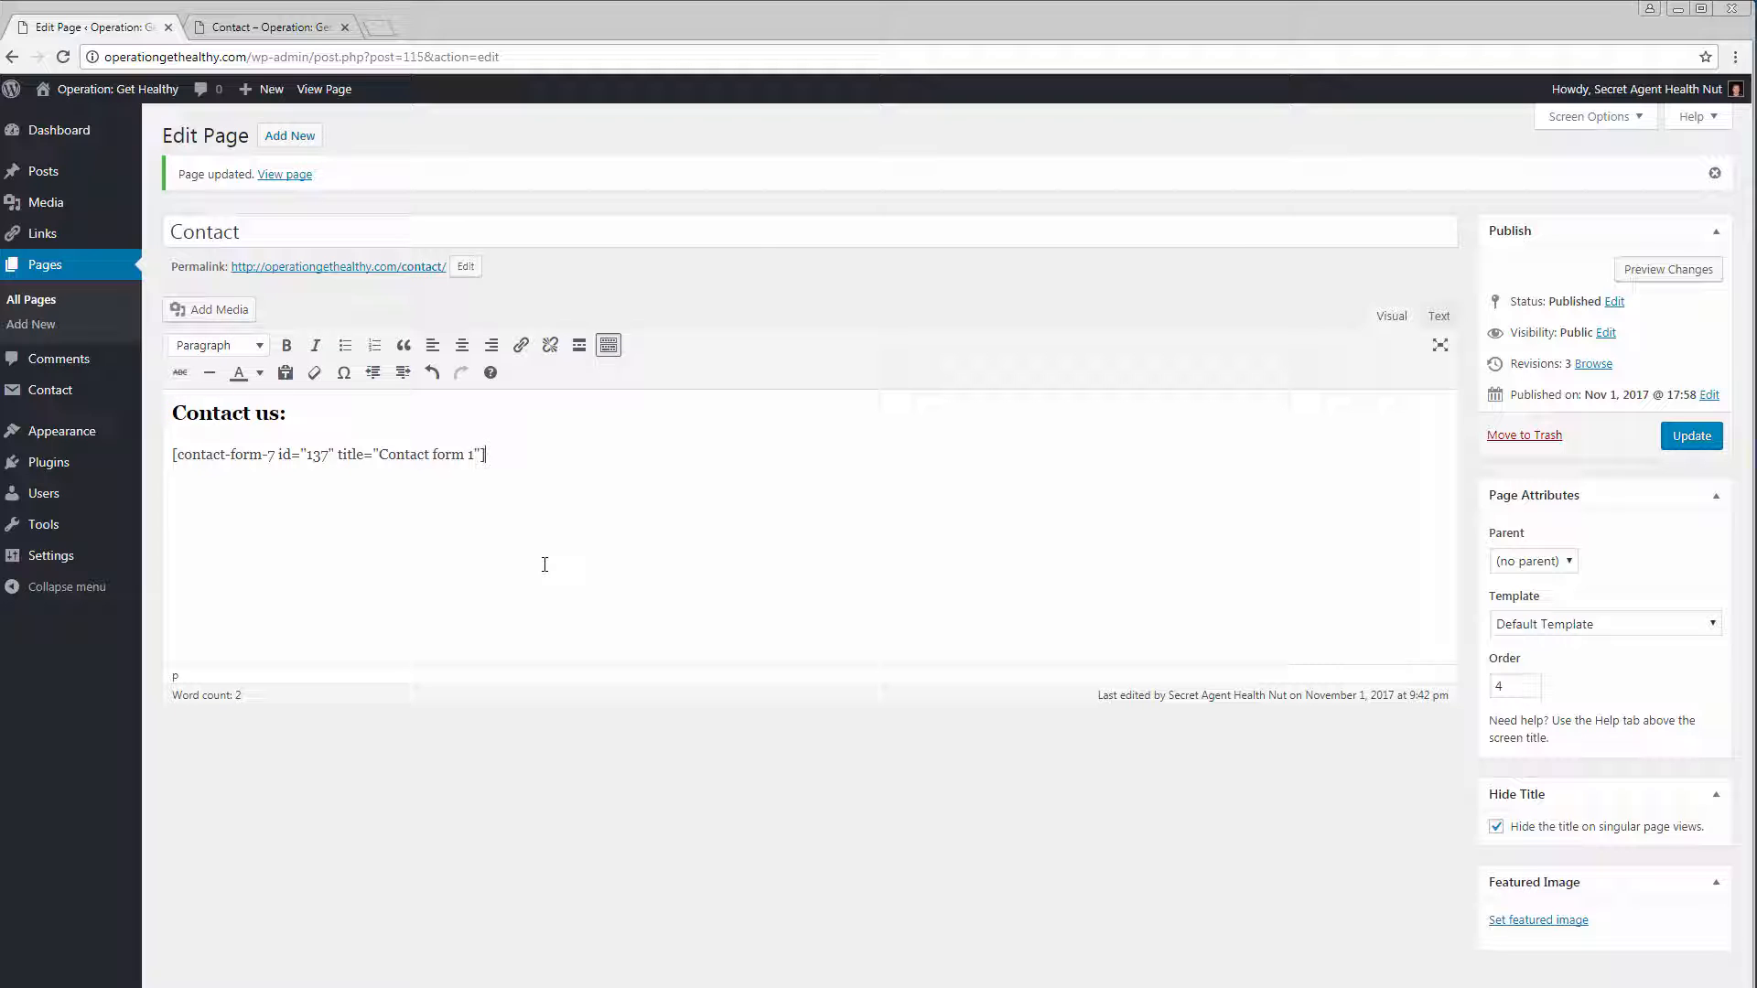
# Step: Update the Contact page and reload its live version to check the formatted heading above the form
pyautogui.hotkey('ctrl', 's')
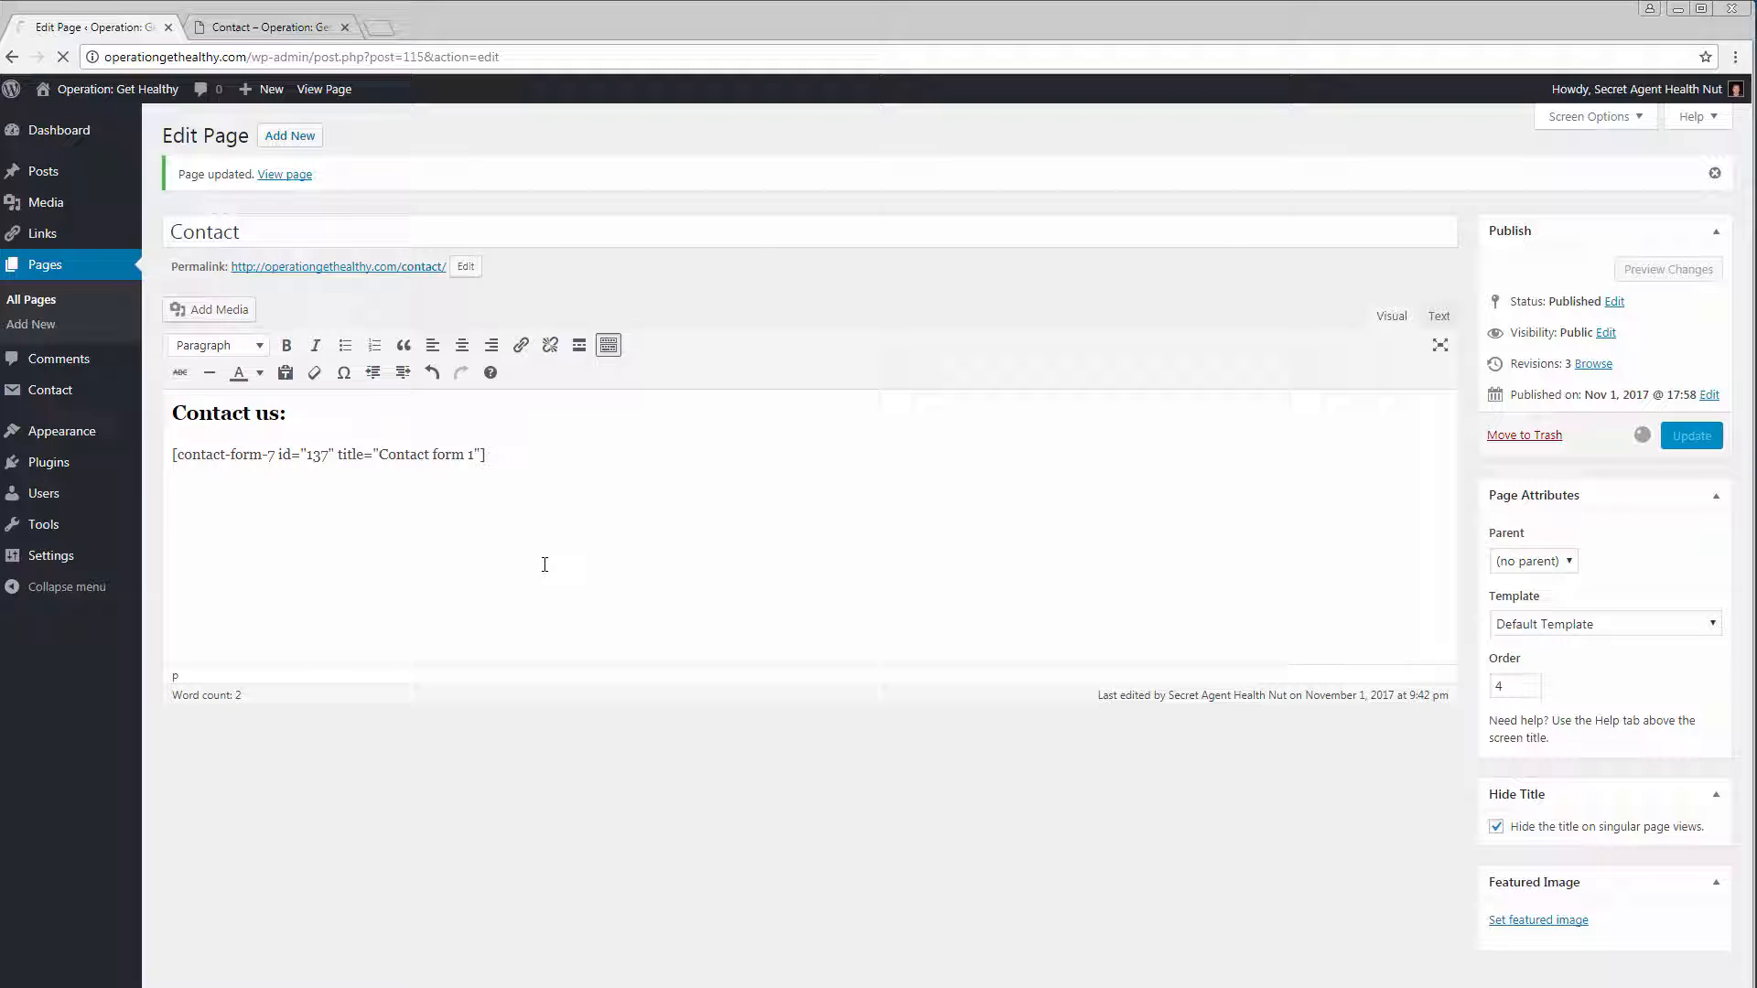
pyautogui.click(270, 28)
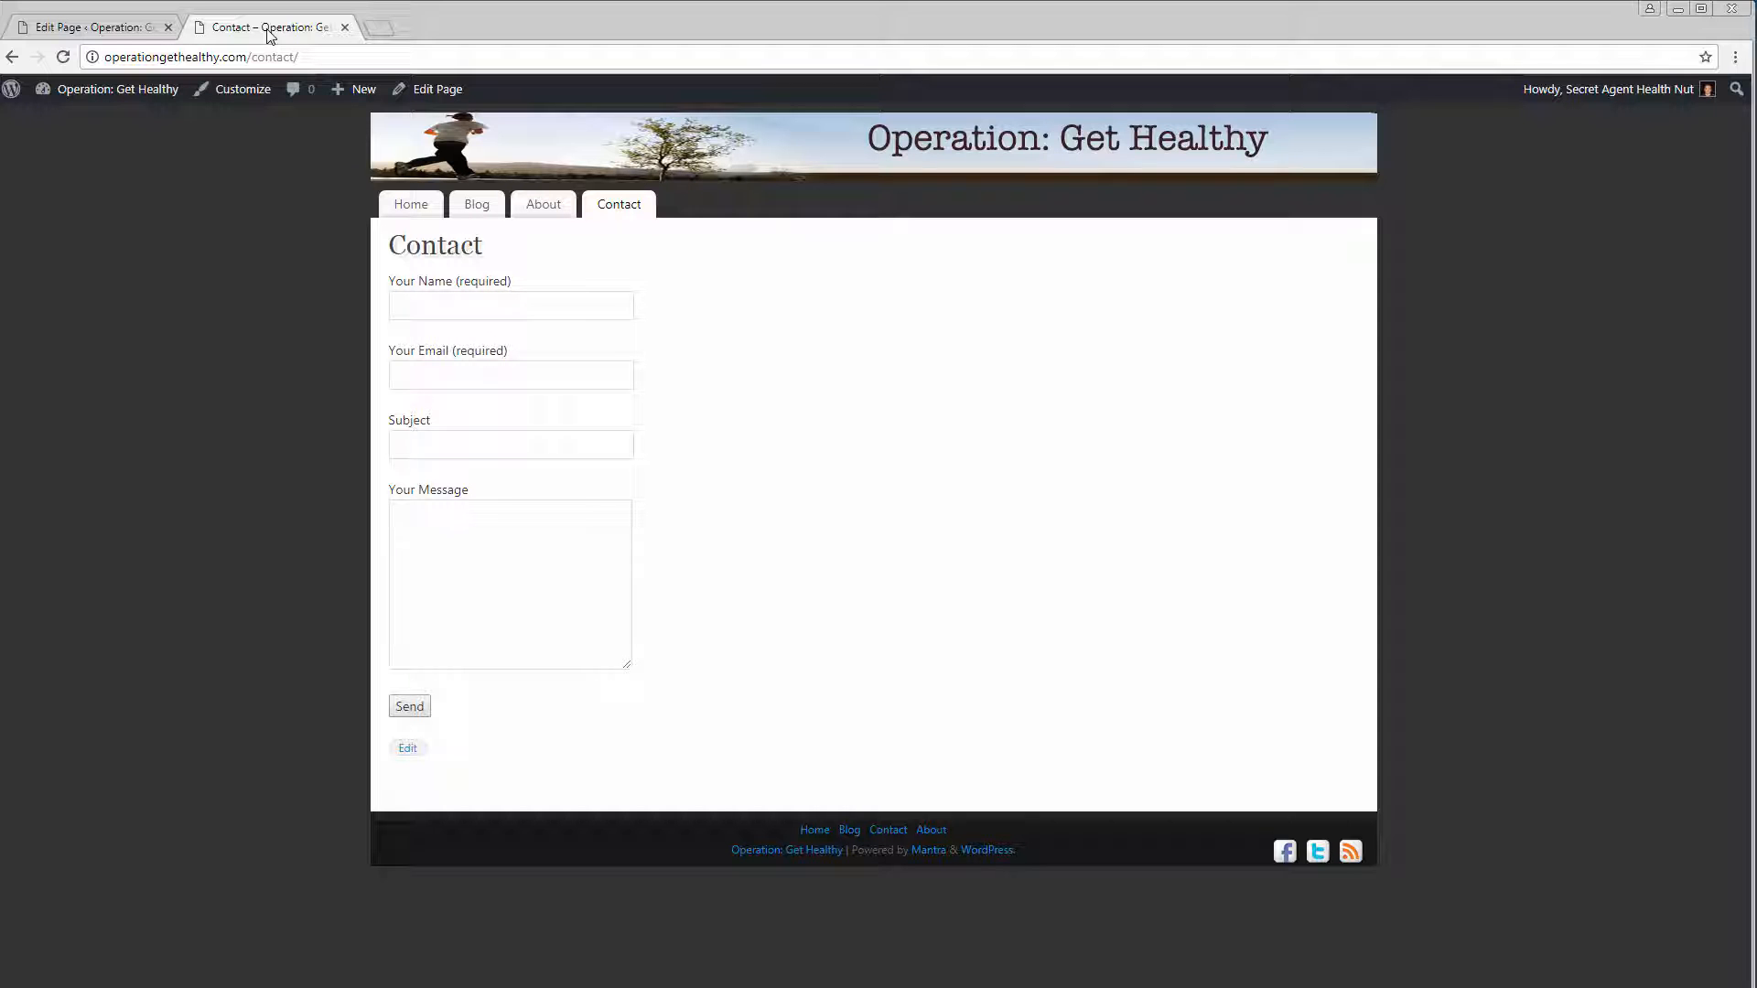
pyautogui.rightClick(722, 368)
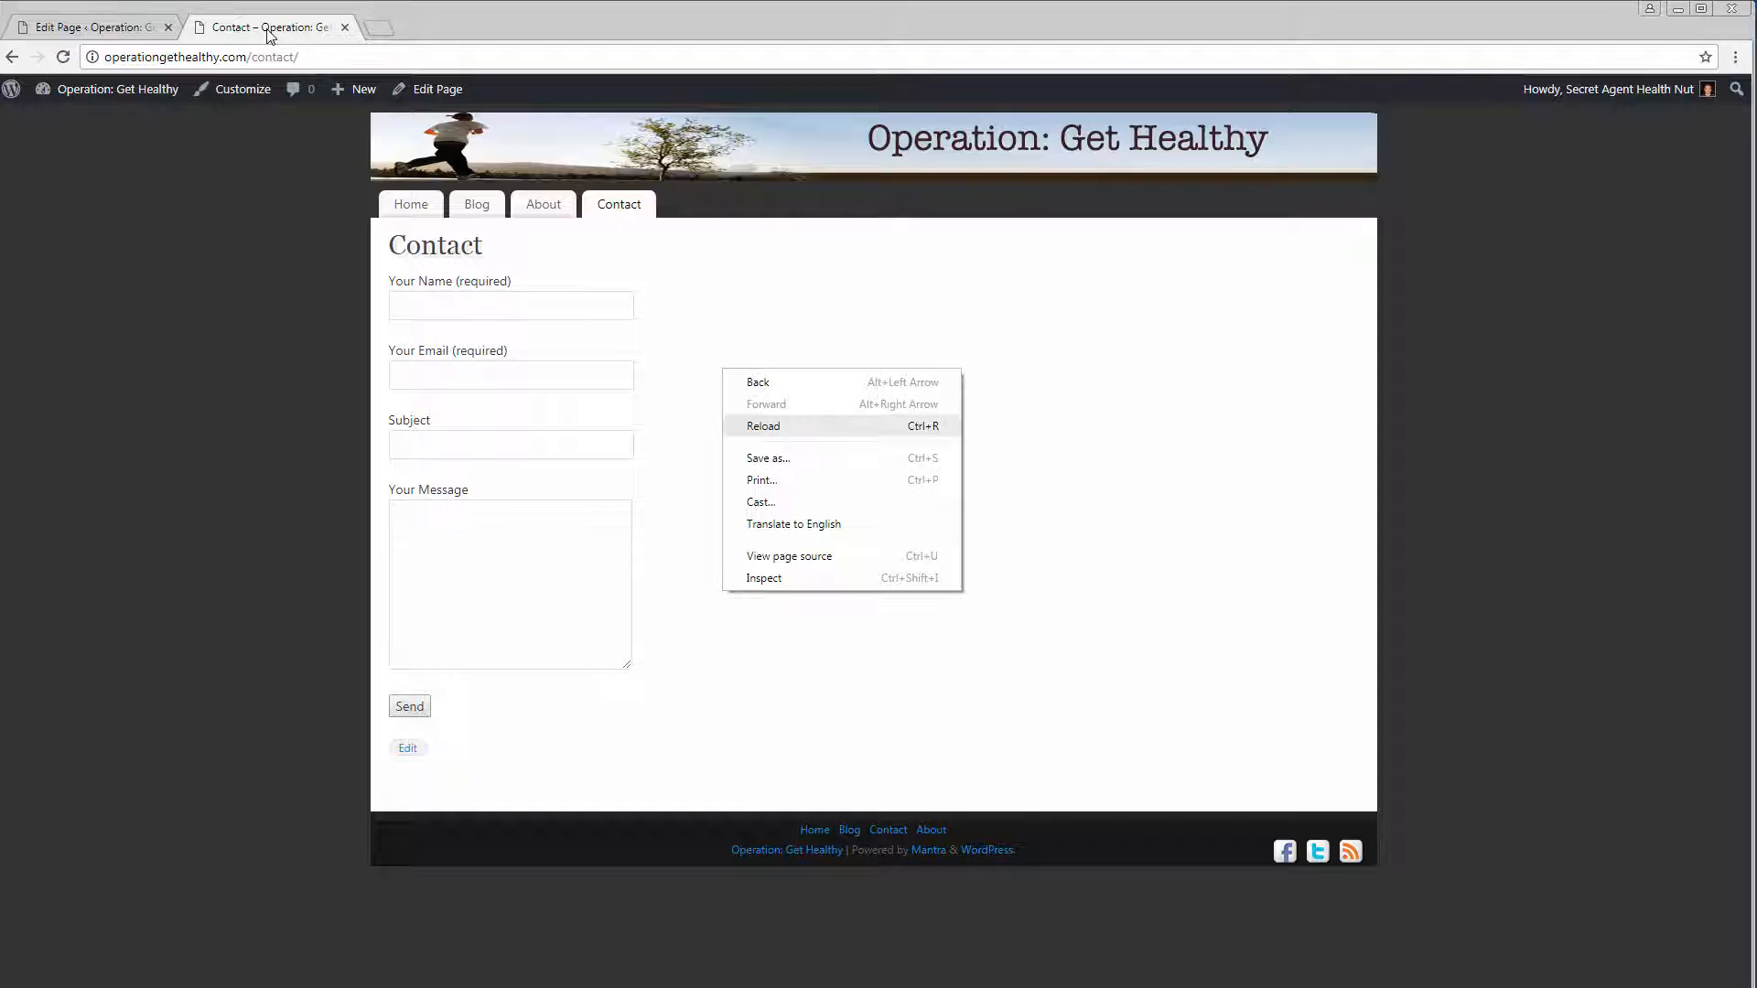
pyautogui.click(763, 427)
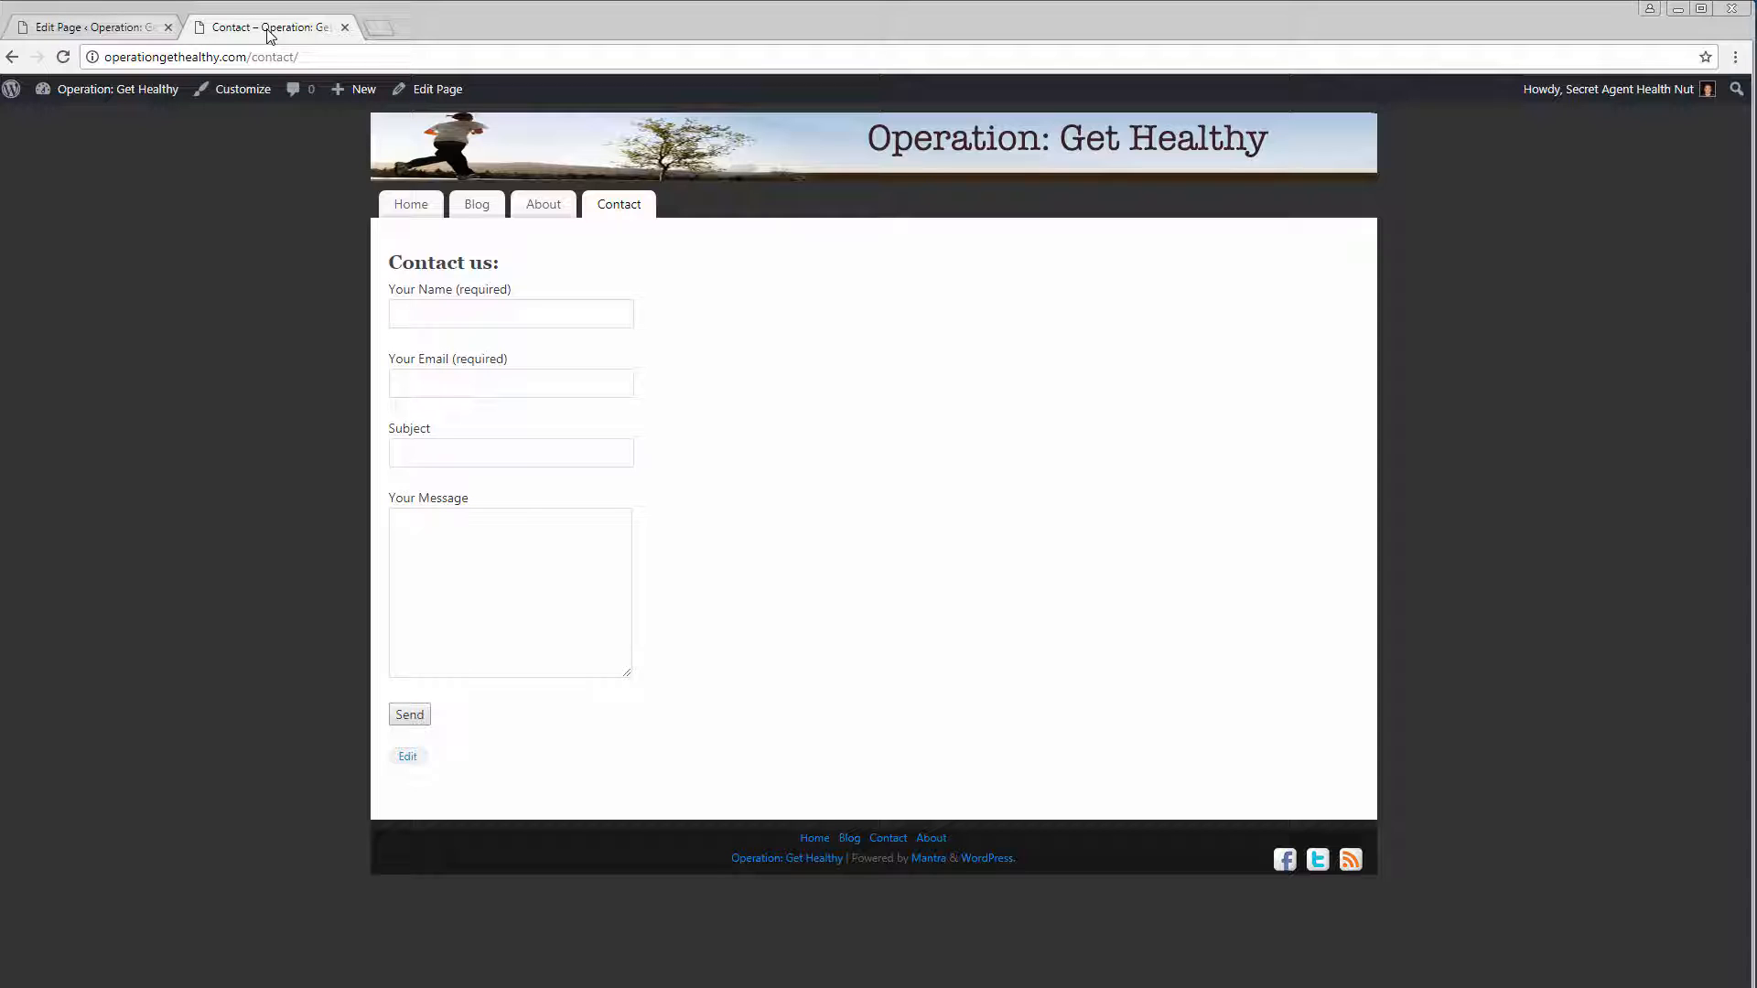
# Step: In the Contact page editor, reword the heading to "Let us know what you think:", add an empty line below it and update the page
pyautogui.hotkey('ctrl', 'Tab')
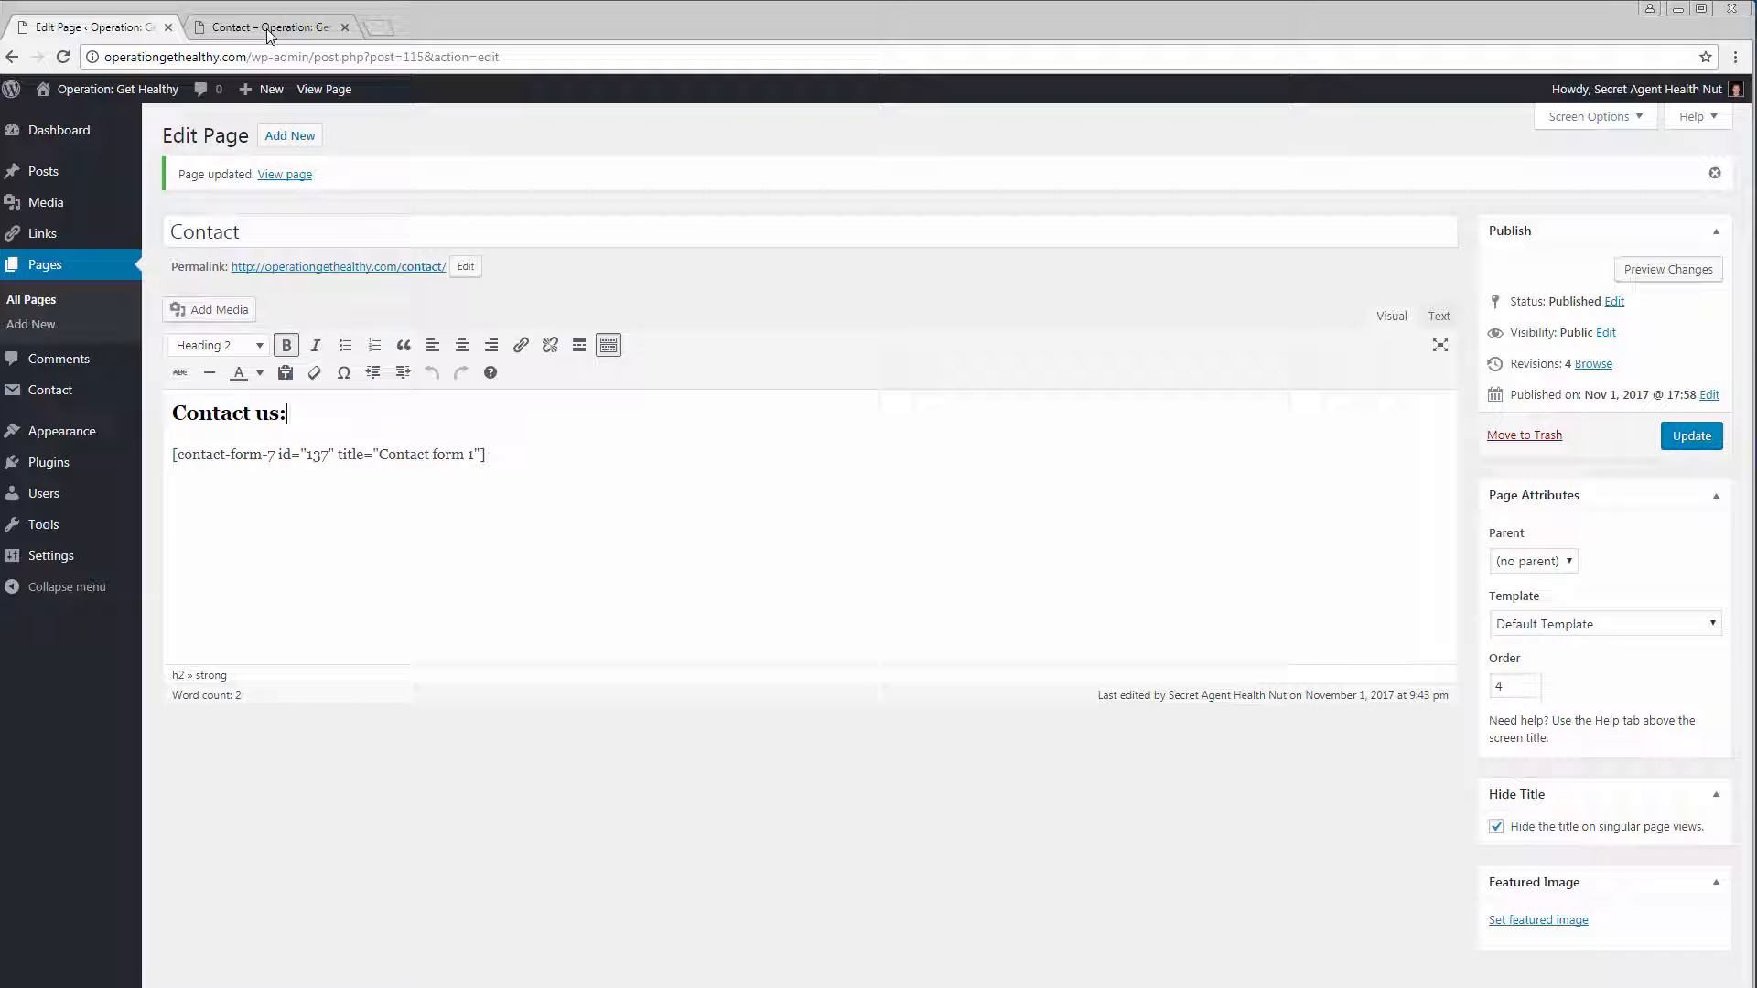
pyautogui.hotkey('ctrl', 'shift', 'Left')
pyautogui.hotkey('ctrl', 'shift', 'Left')
pyautogui.write('Let us kno')
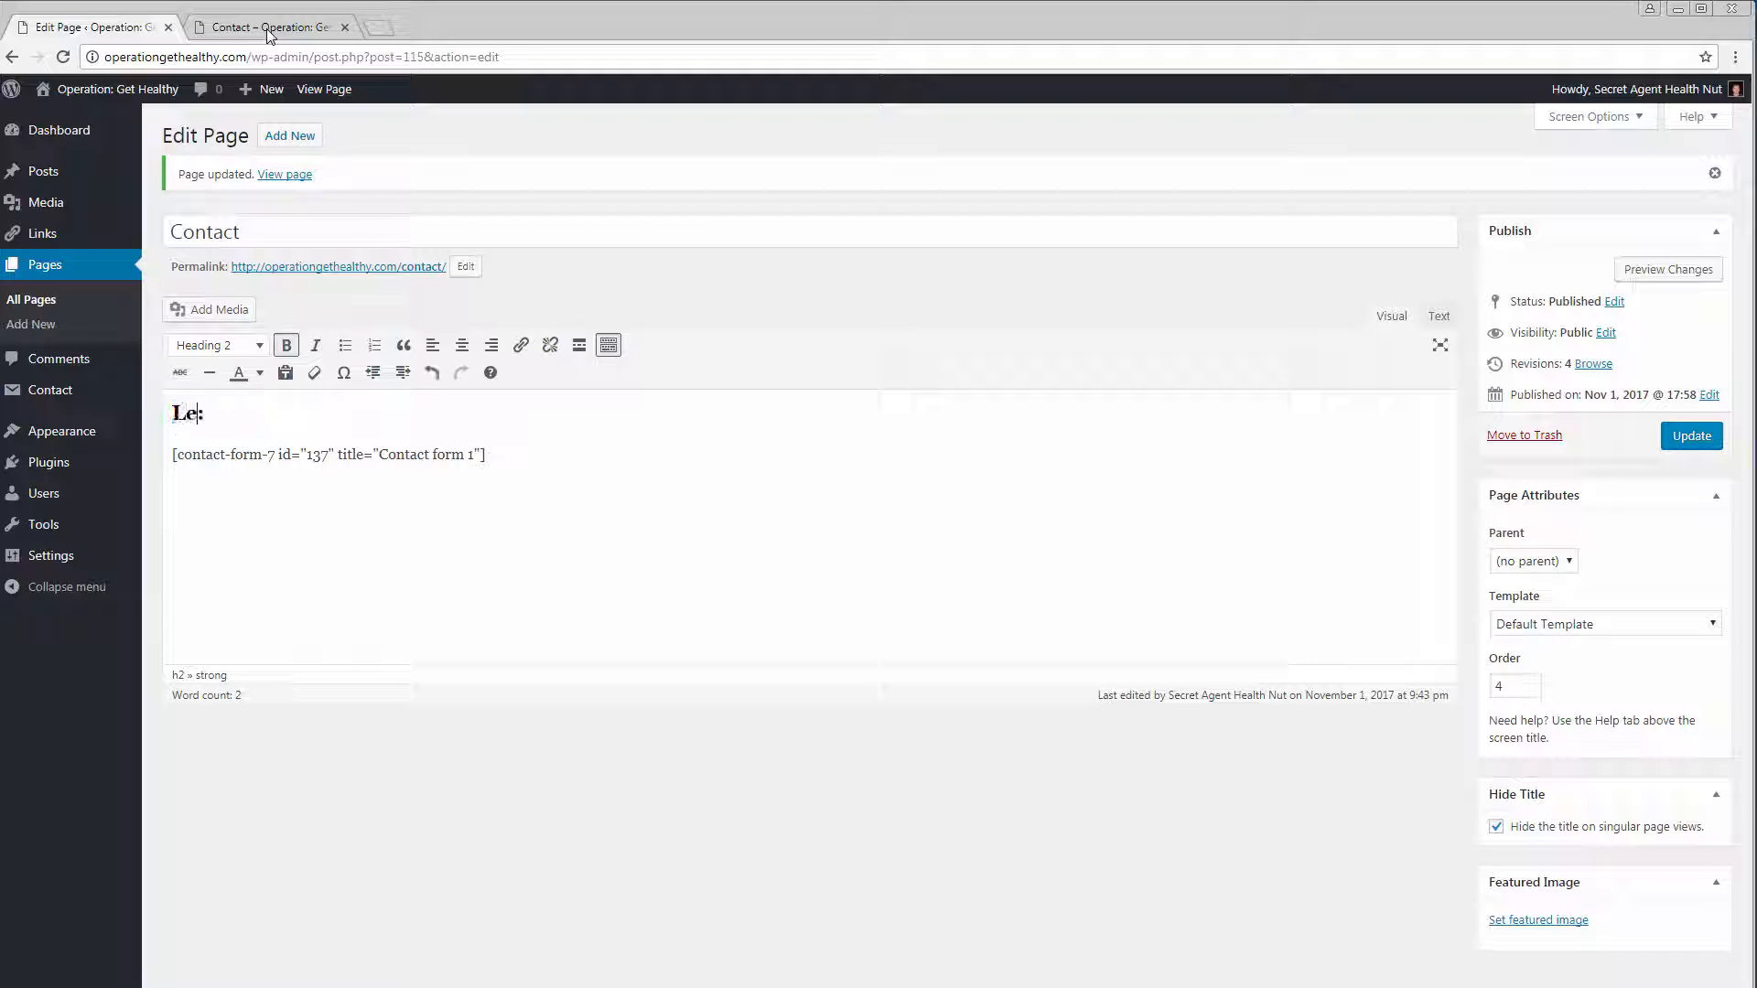
pyautogui.write('w what you think')
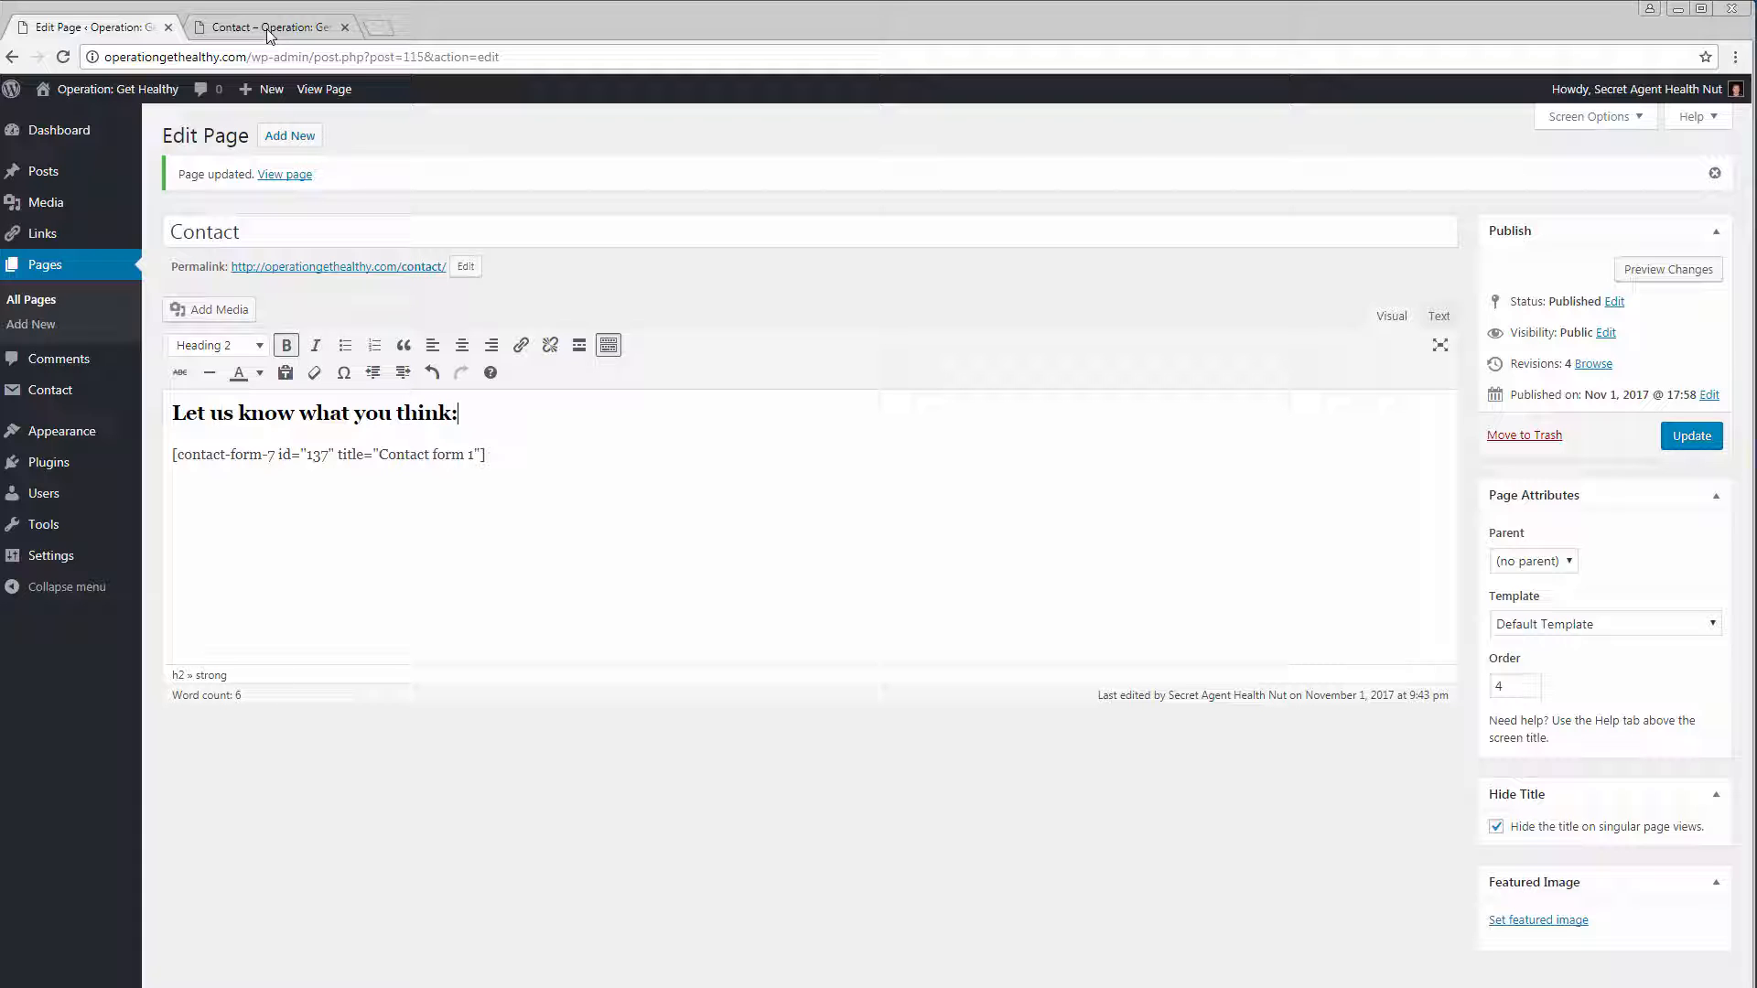
pyautogui.press('Return')
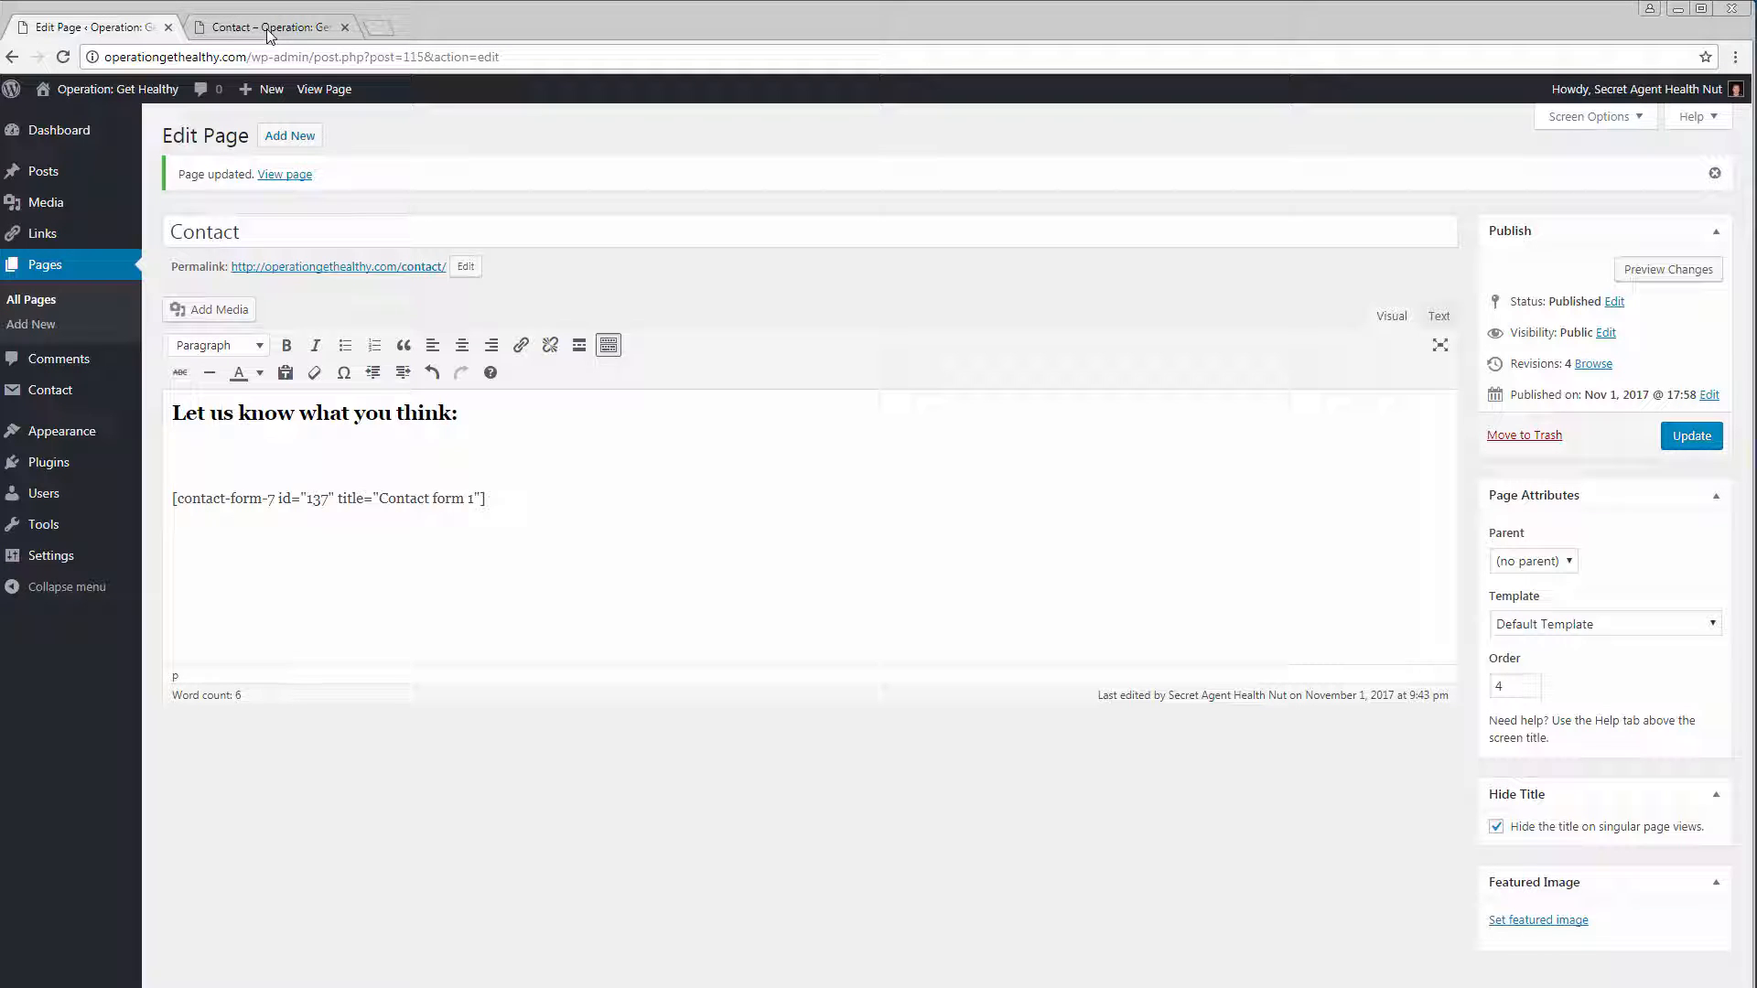
pyautogui.hotkey('ctrl', 's')
# Step: Reload the live Contact page to check the reworded heading and the spacing above the form
pyautogui.click(266, 29)
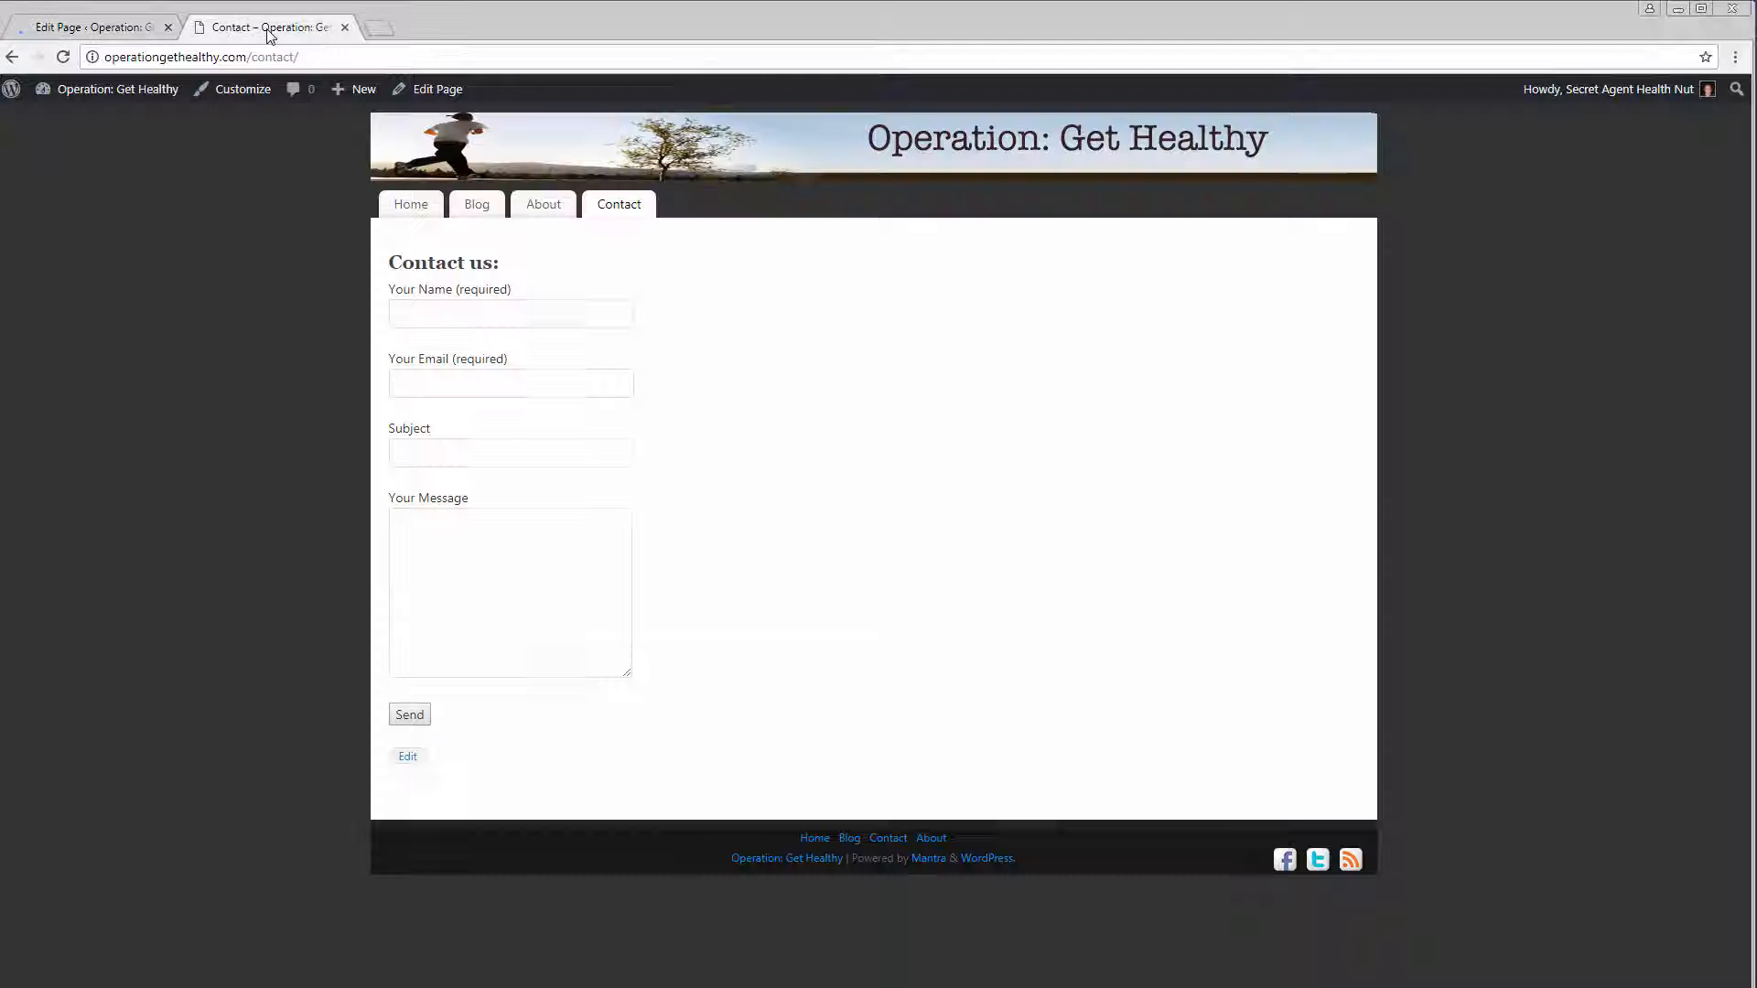
pyautogui.rightClick(727, 315)
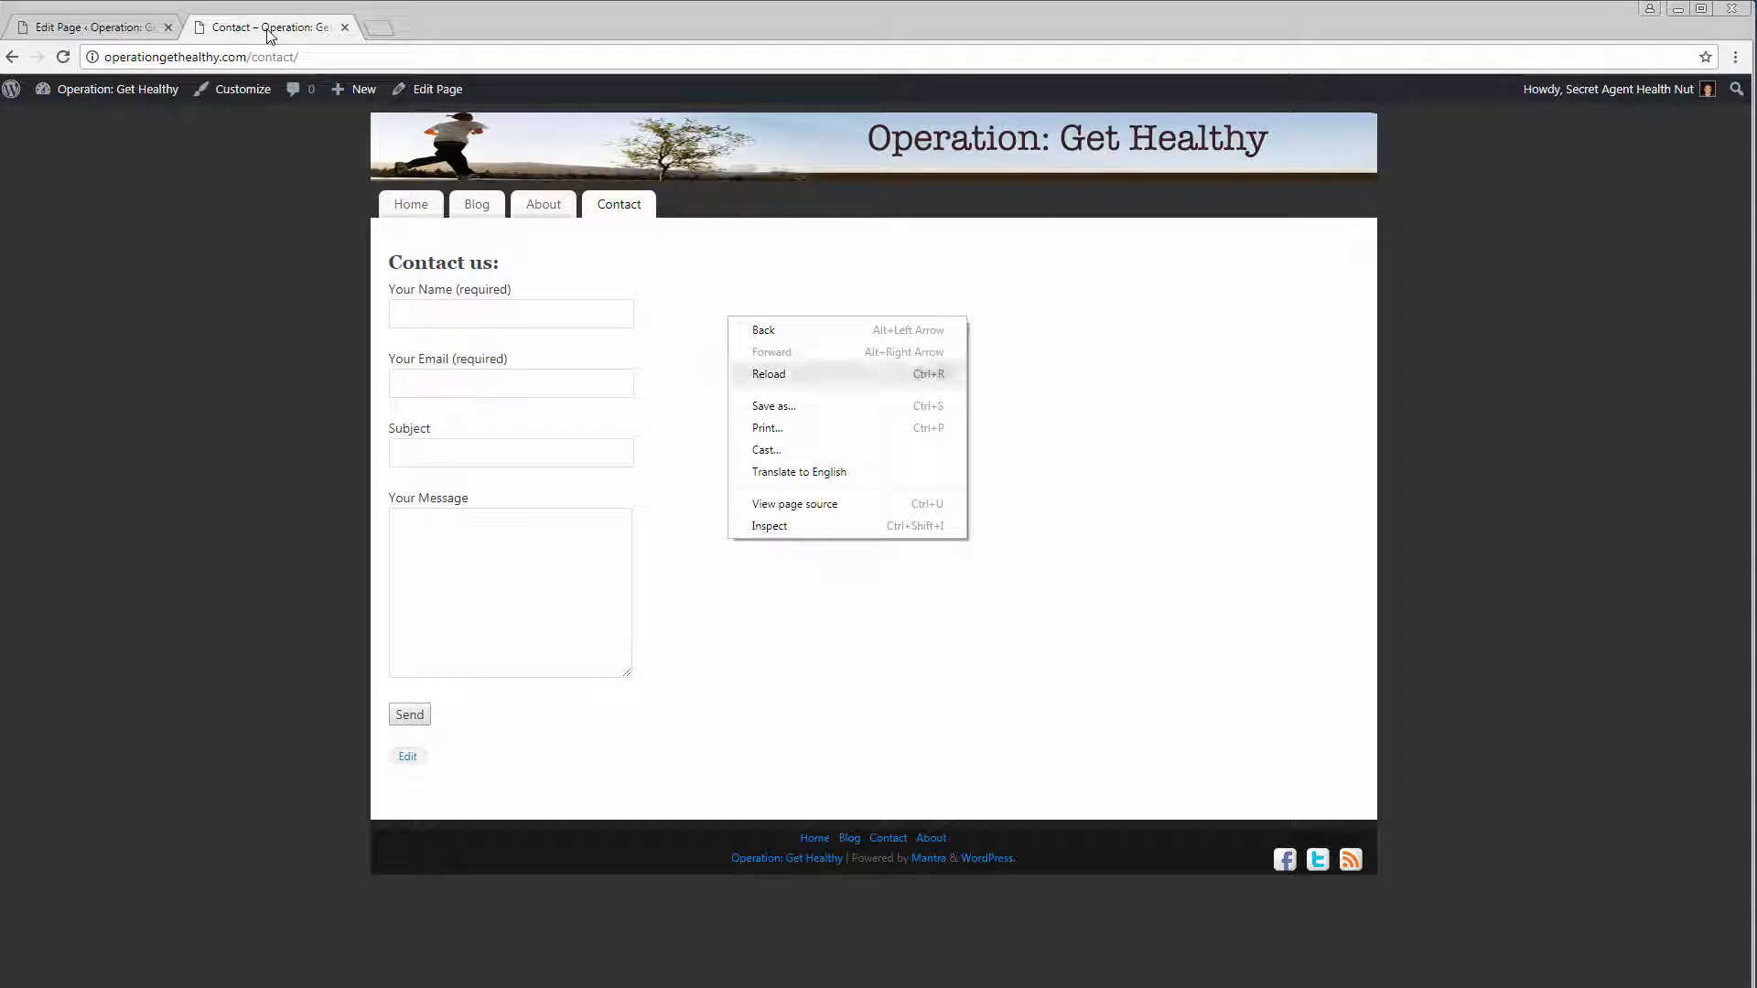
pyautogui.click(937, 372)
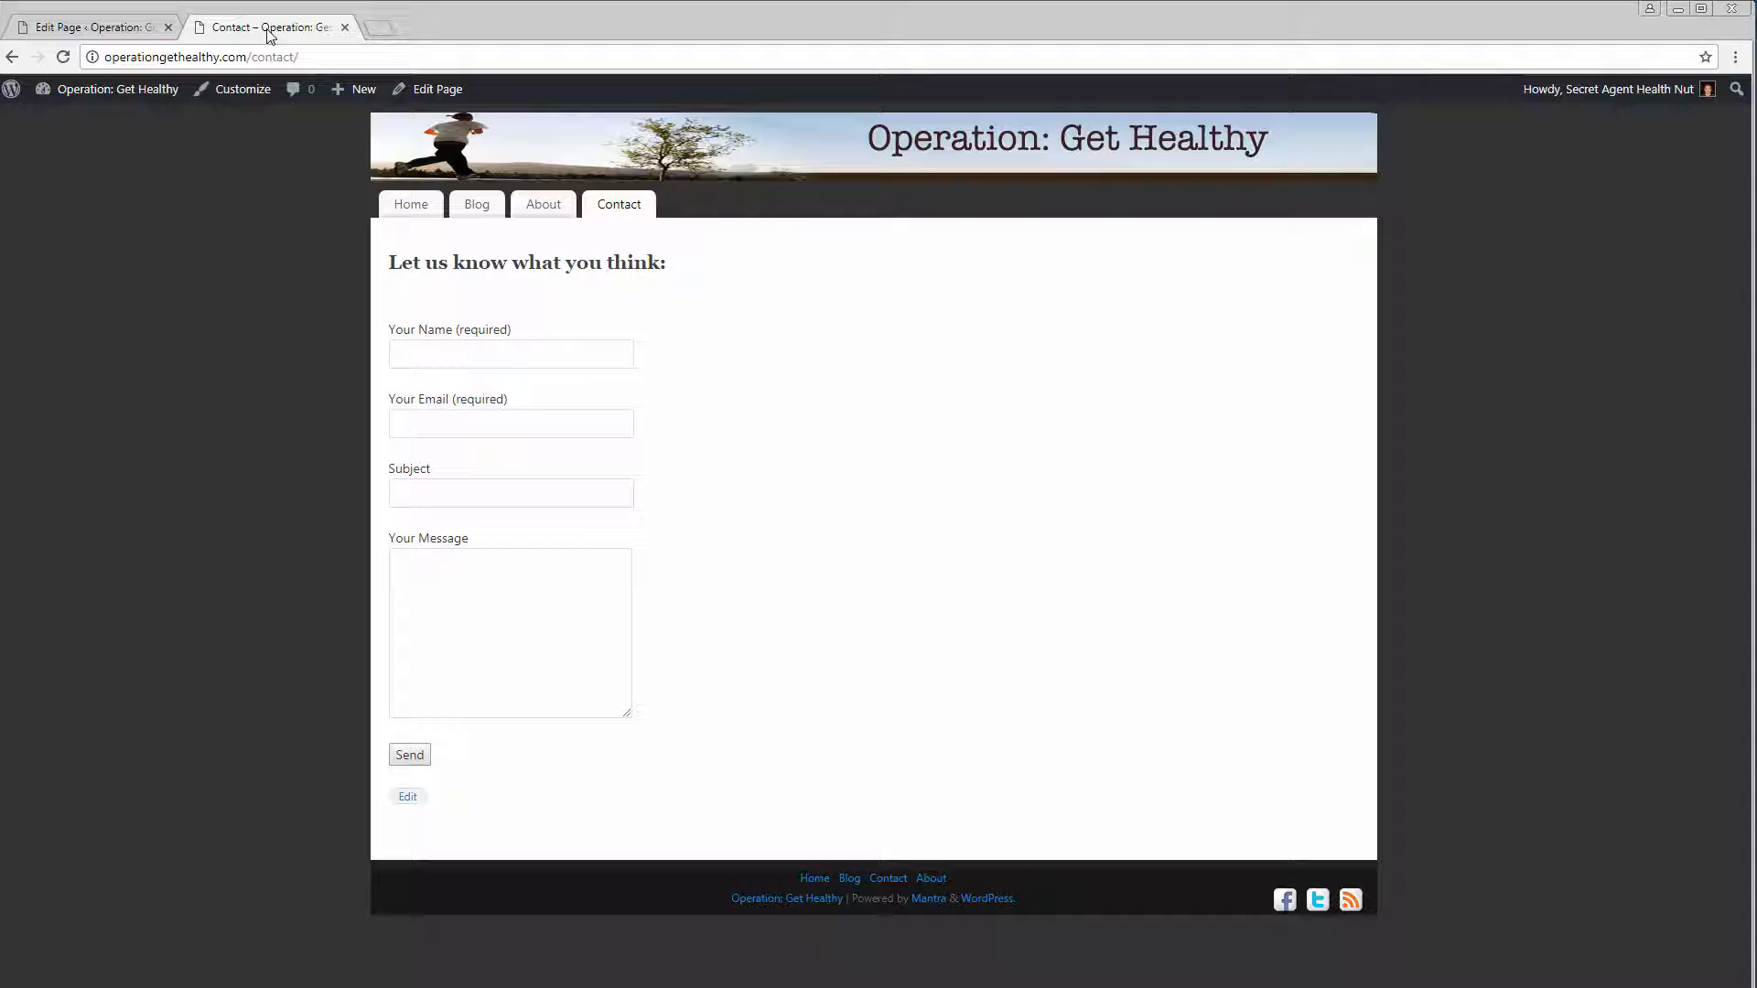